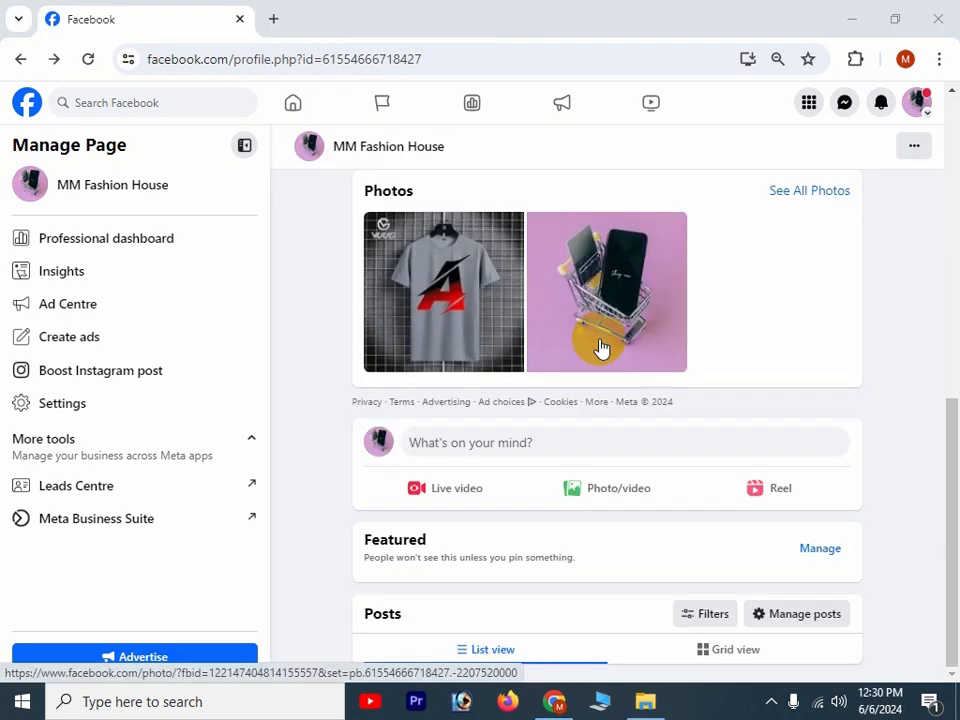
Start a new page post and attach the photo of the grey T-shirt with the red and black letter A
left_click(553, 443)
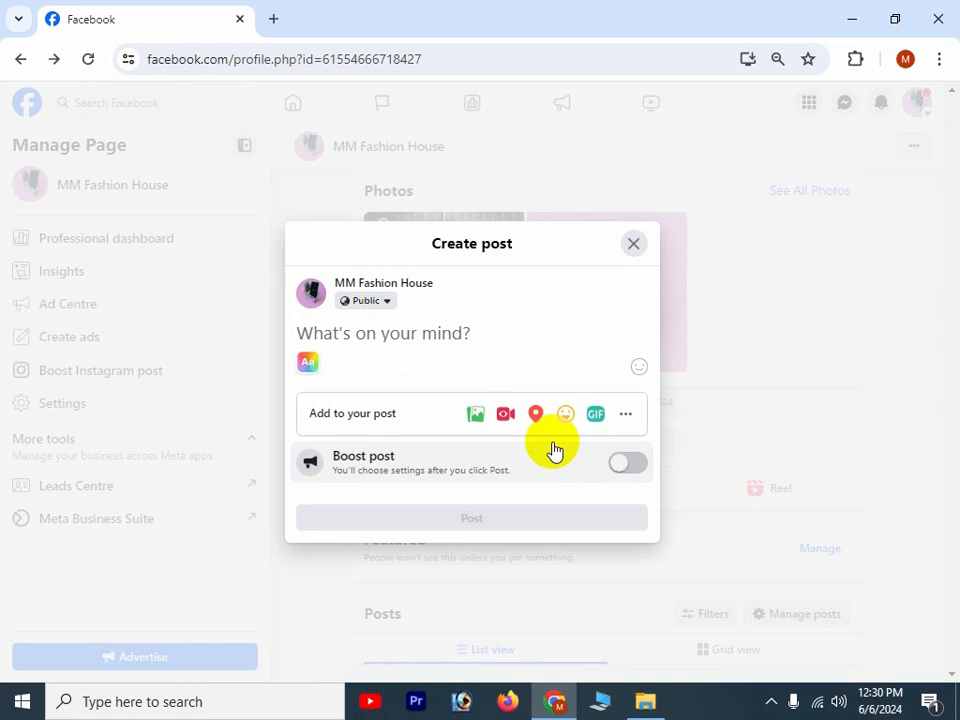
left_click(468, 413)
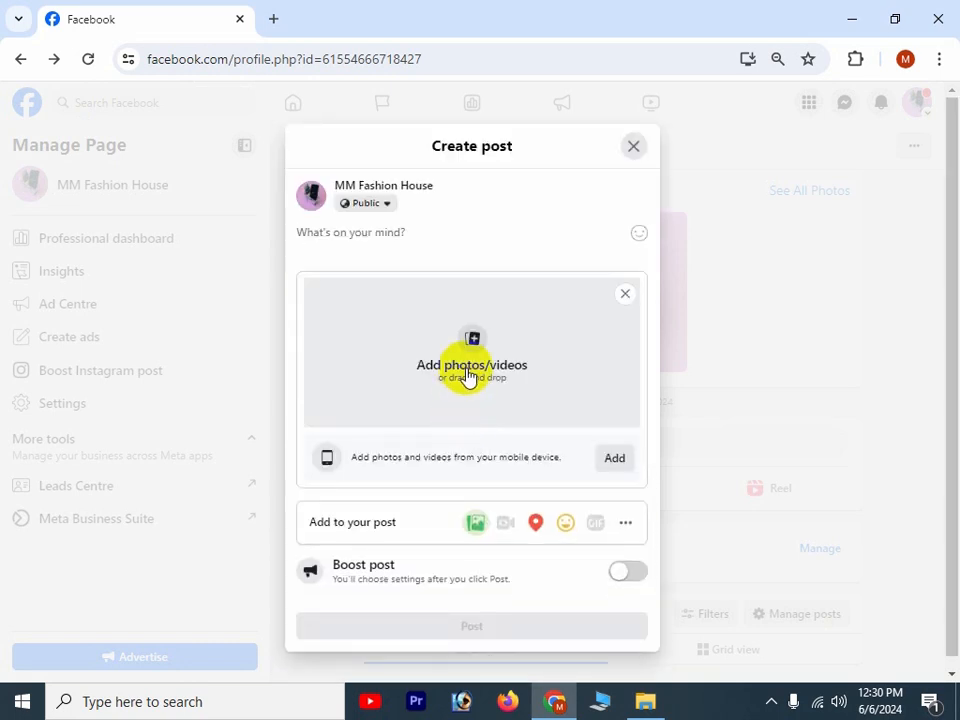
left_click(484, 408)
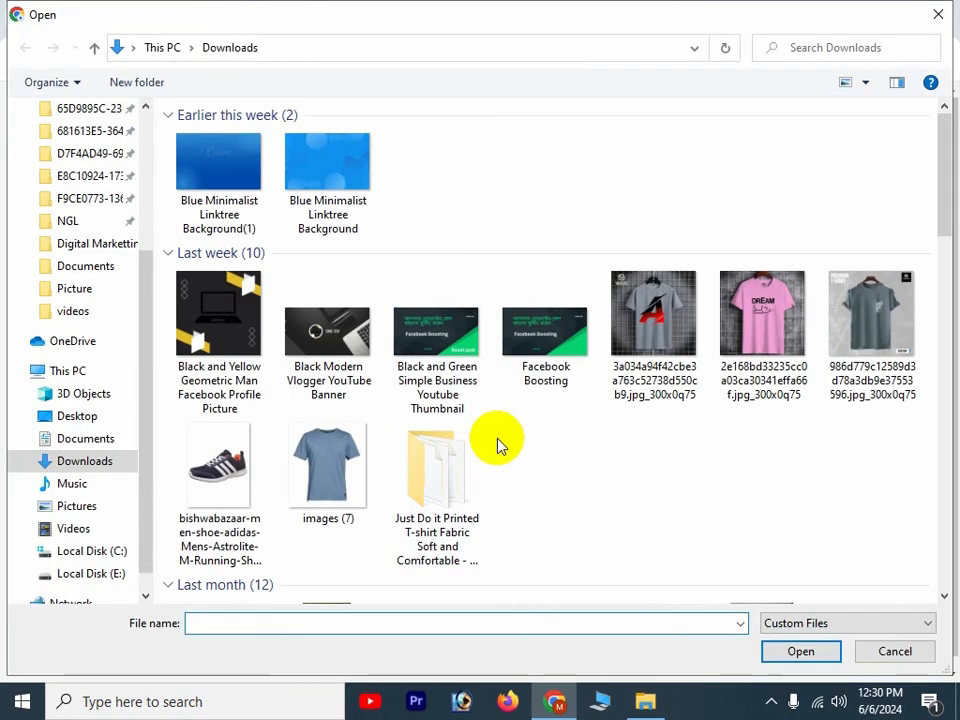
left_click(660, 375)
double_click(660, 375)
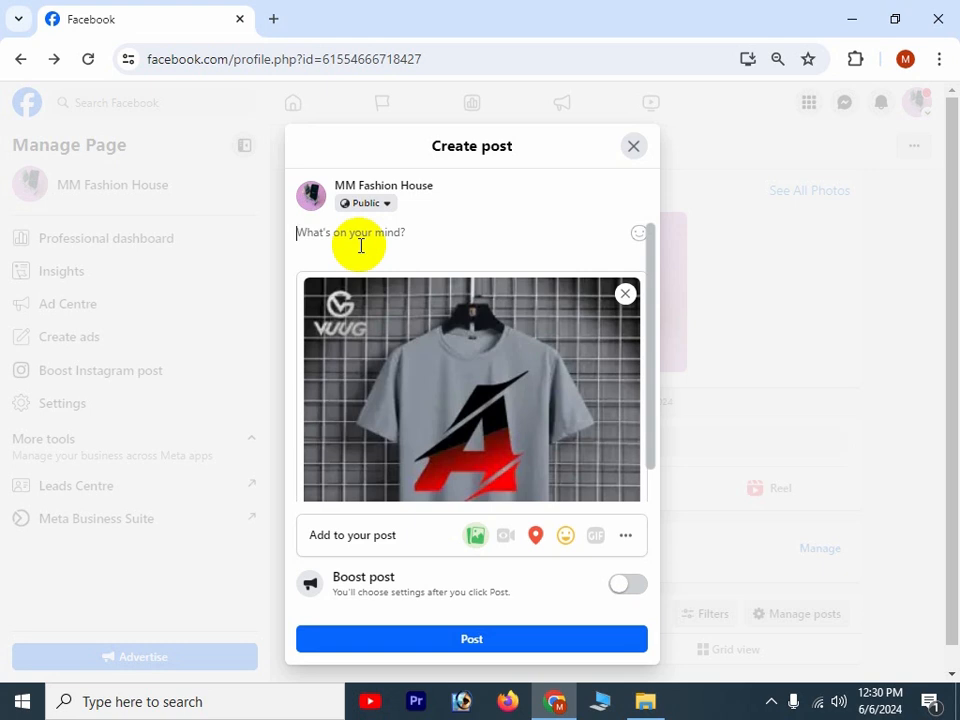
Write the post caption "Fashionable T shirt For Men's" with a "Price:" line below it
type("Fas")
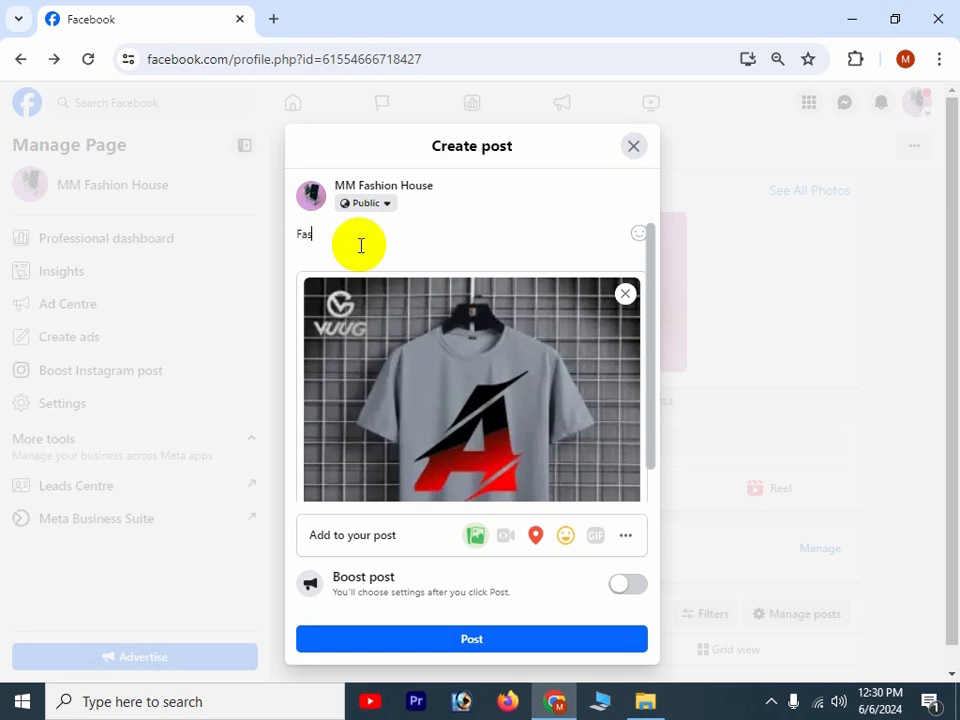
type("hionable T shirt FO")
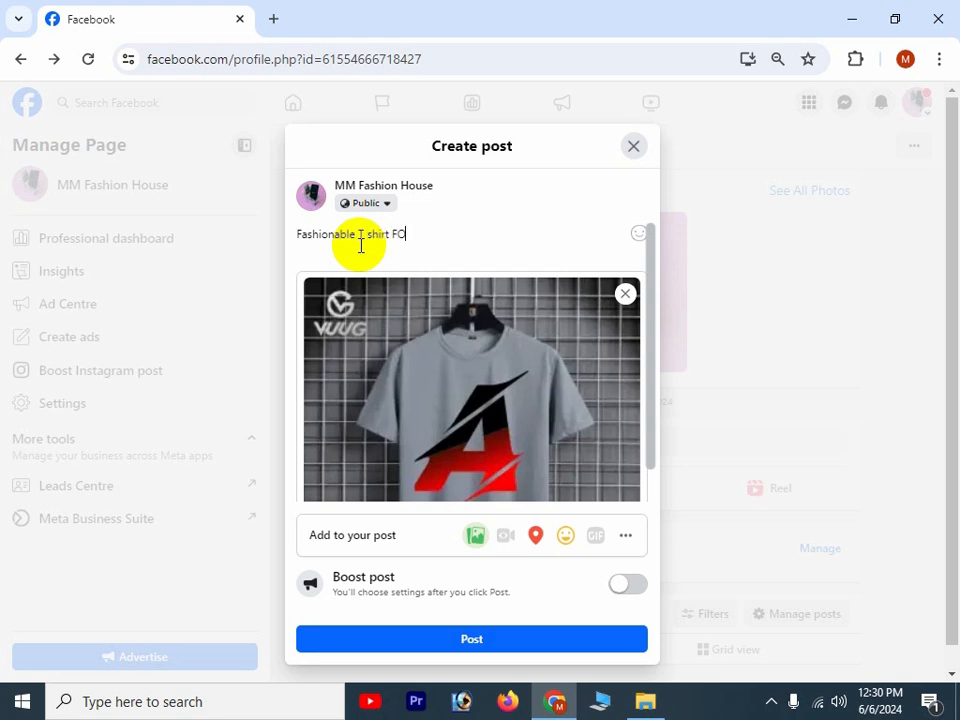
key("BackSpace")
type("or Men's")
key("Return")
type("Pr")
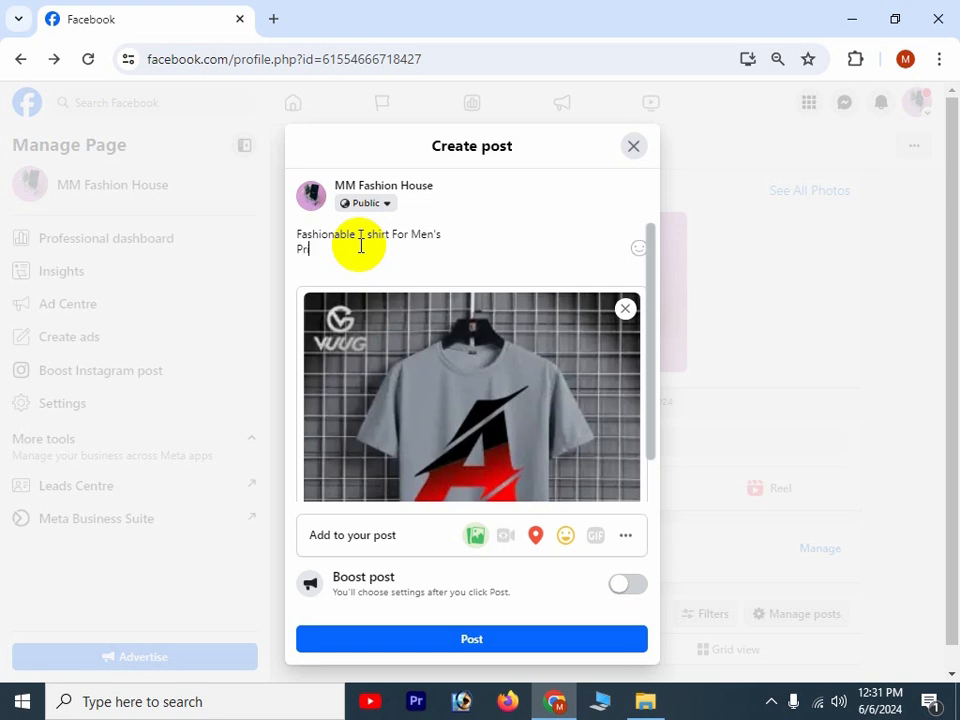
type("ice:")
key("Return")
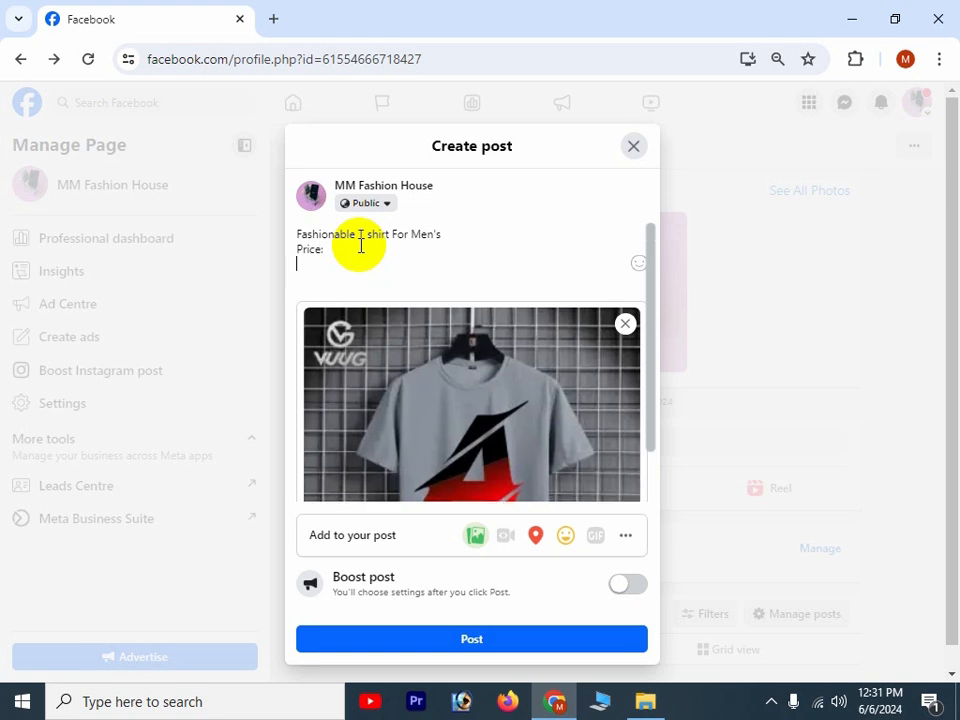
Add the lines "Contact Us:", "Whatsapp:" and "email:" to the post caption
type("COn")
key("BackSpace")
key("BackSpace")
type("ontact Us:")
key("Return")
type("Whatsapp:")
key("Return")
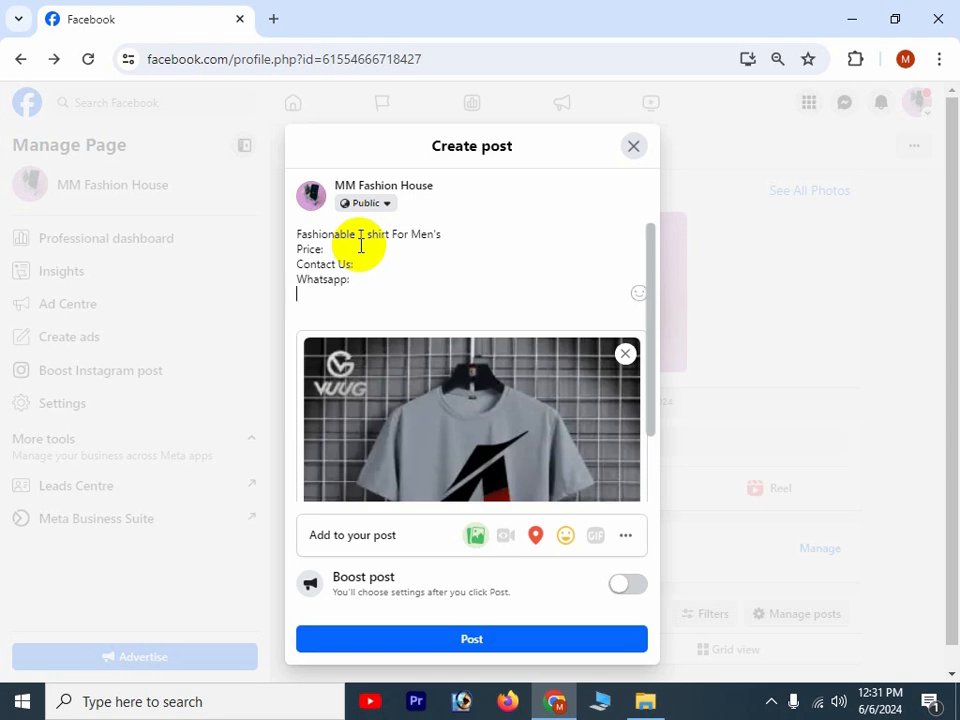
type("emai")
mouse_move(315, 392)
type("il:")
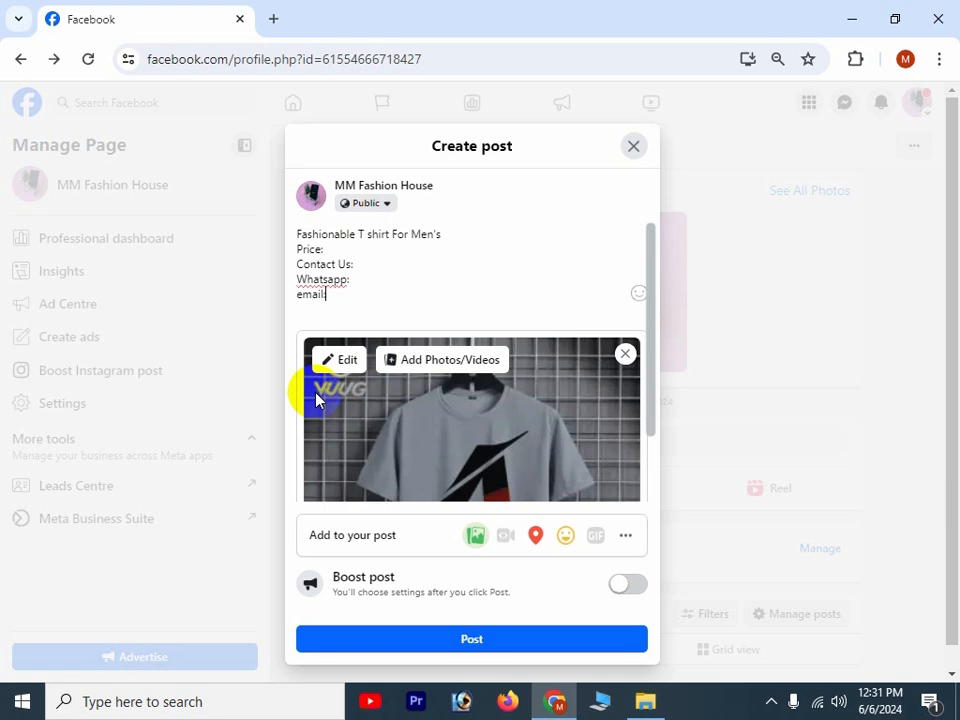
Publish the T-shirt post and start boosting it from the page's post list
left_click(461, 645)
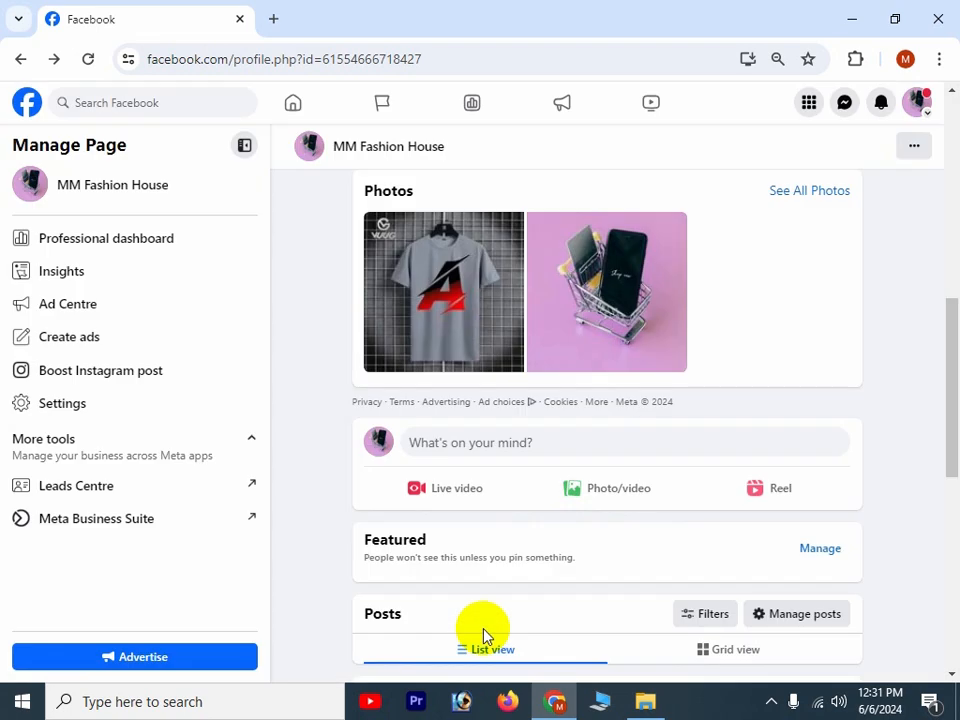
scroll(574, 508, "down", 6)
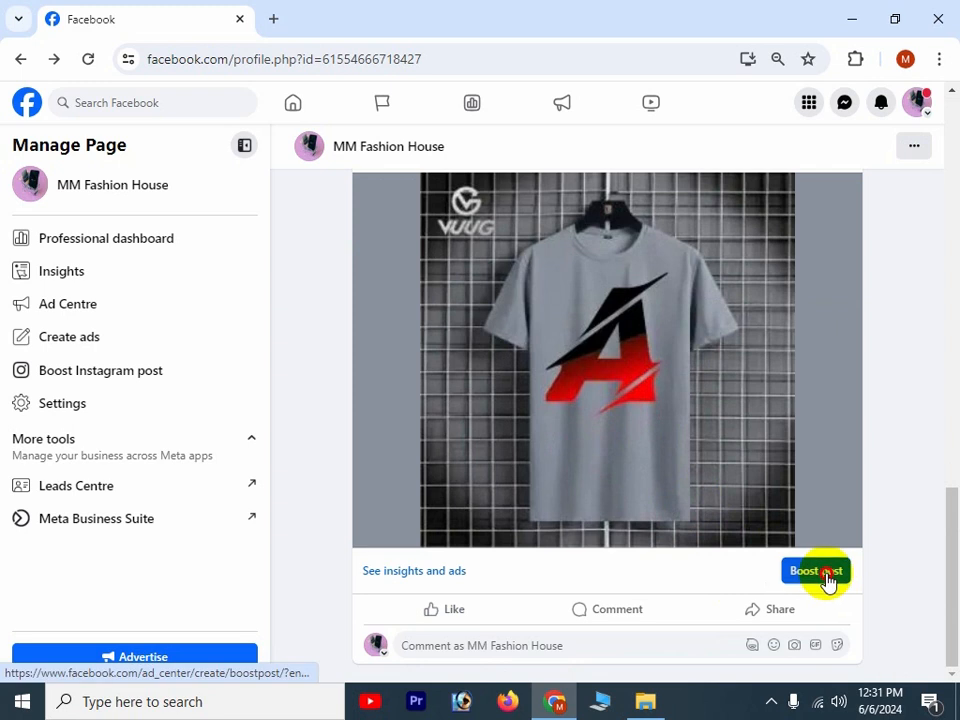
left_click(827, 577)
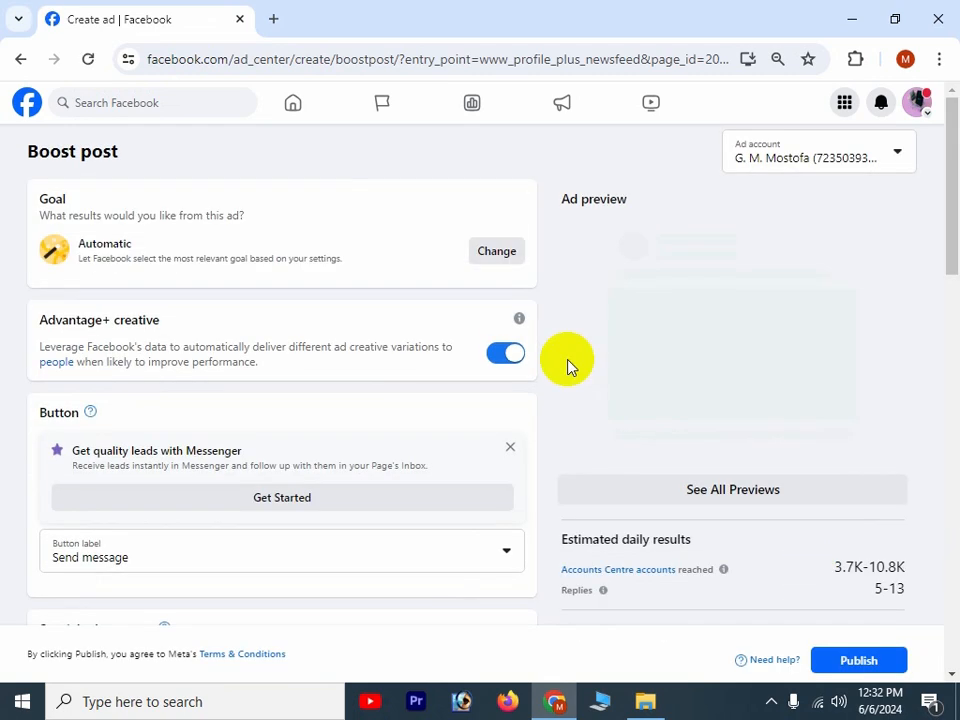
Go through the available ad goals and save Get more messages as the goal of the boost
left_click(498, 254)
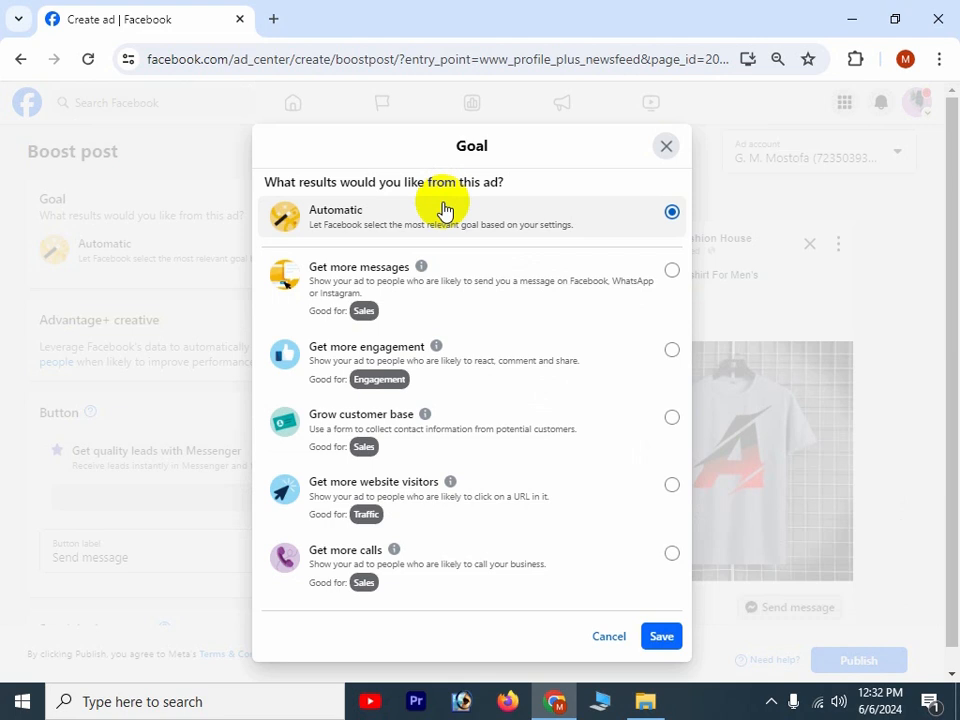
left_click(447, 281)
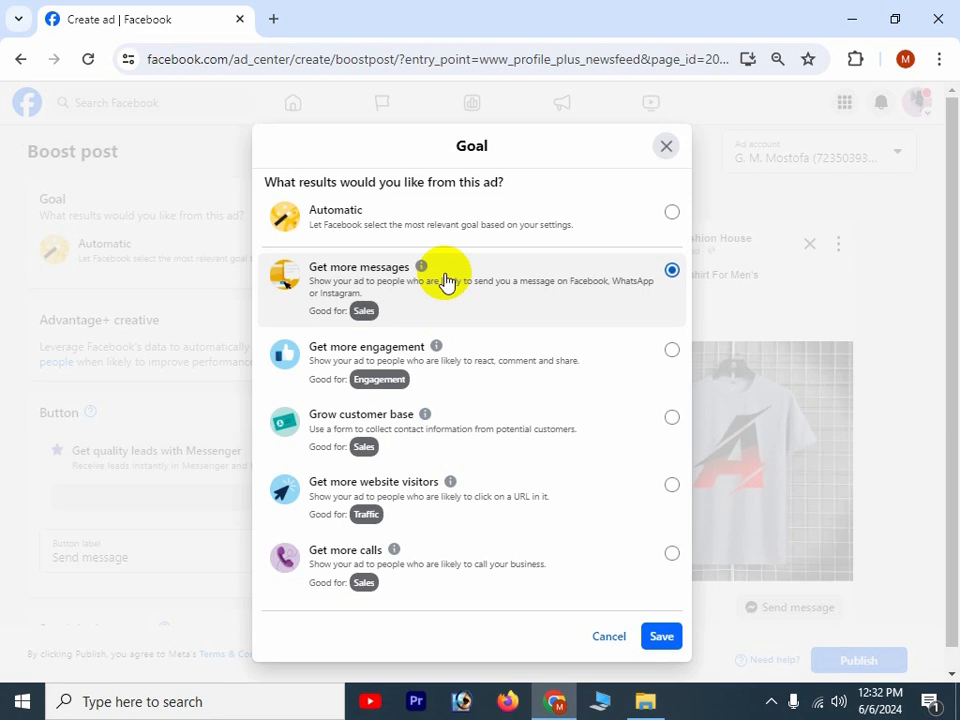
left_click(432, 352)
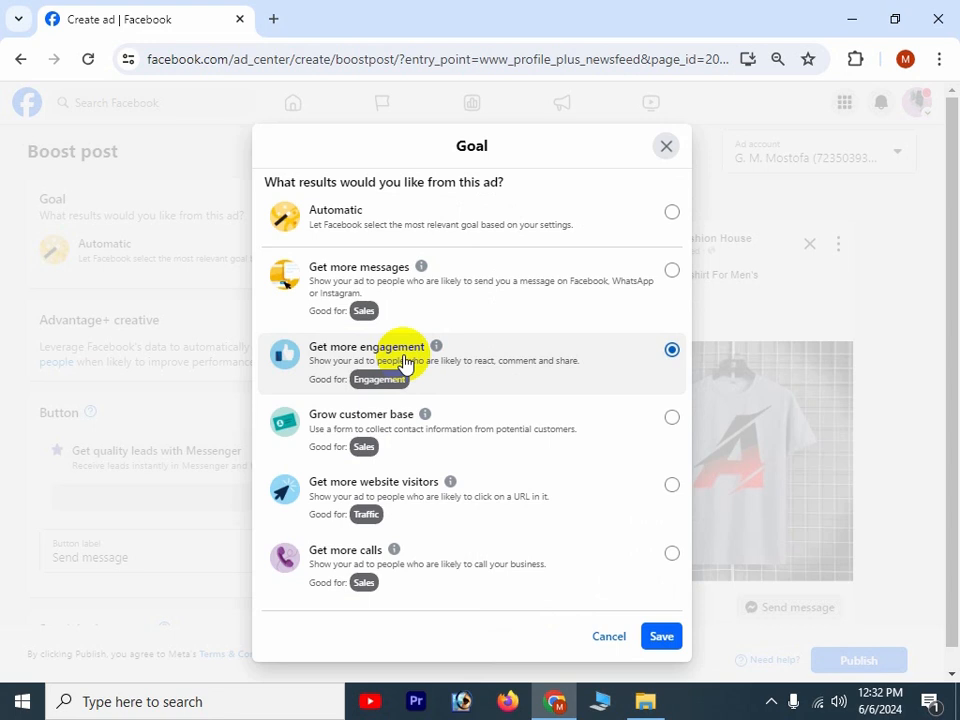
left_click(408, 432)
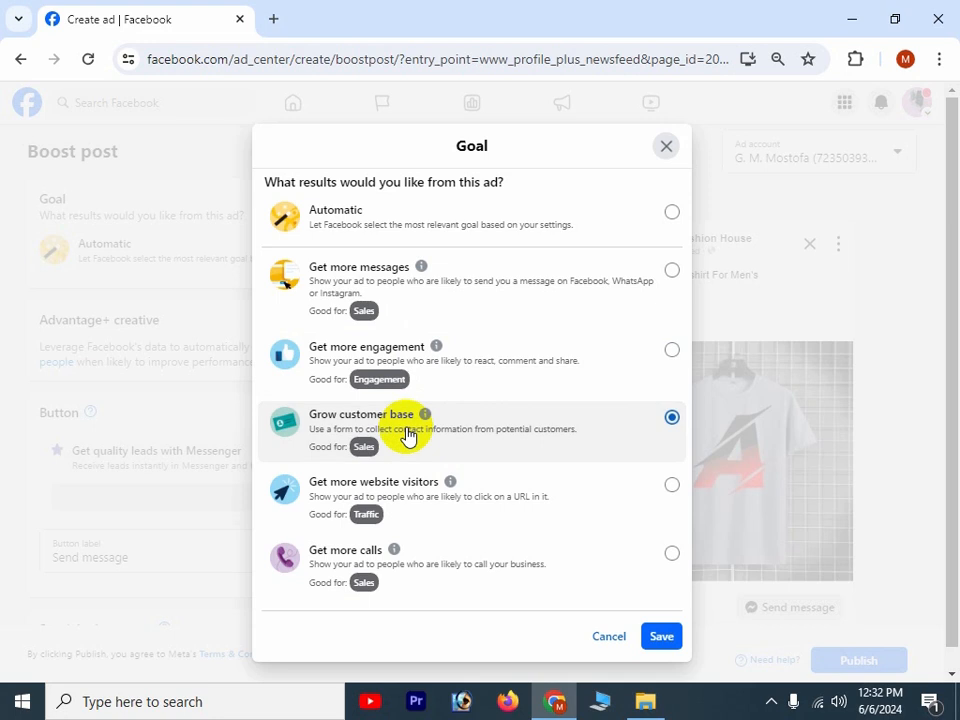
scroll(410, 440, "down", 1)
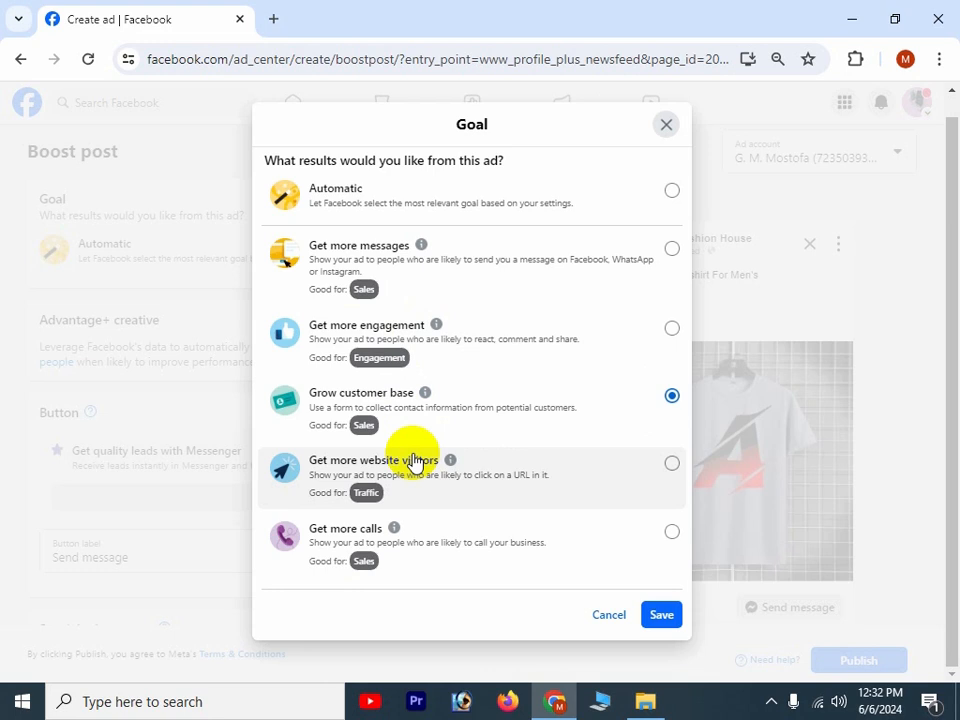
left_click(414, 462)
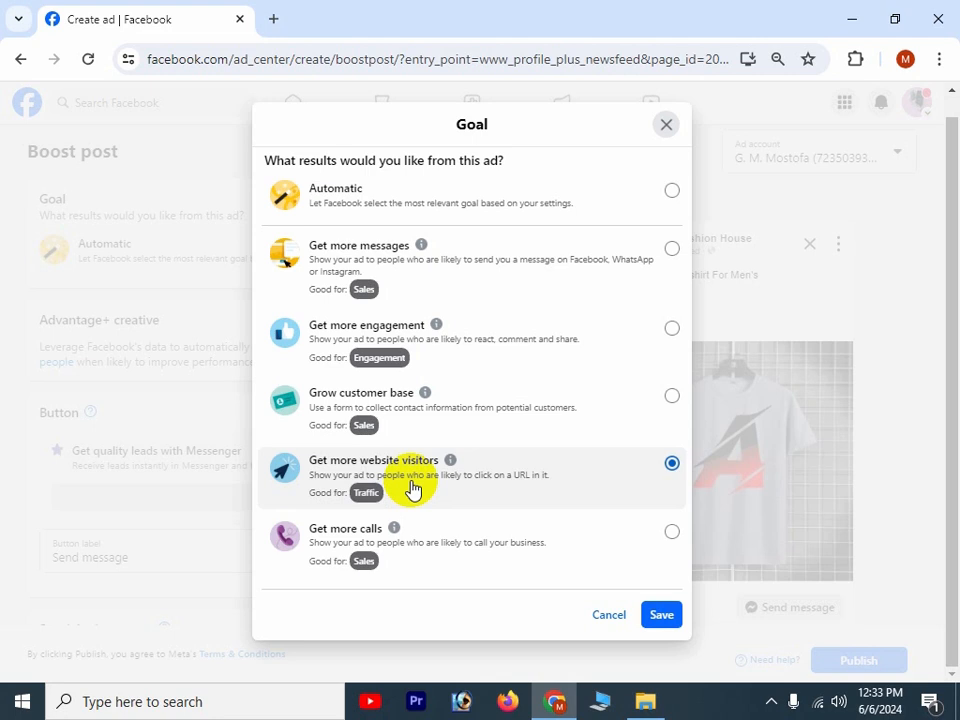
left_click(418, 542)
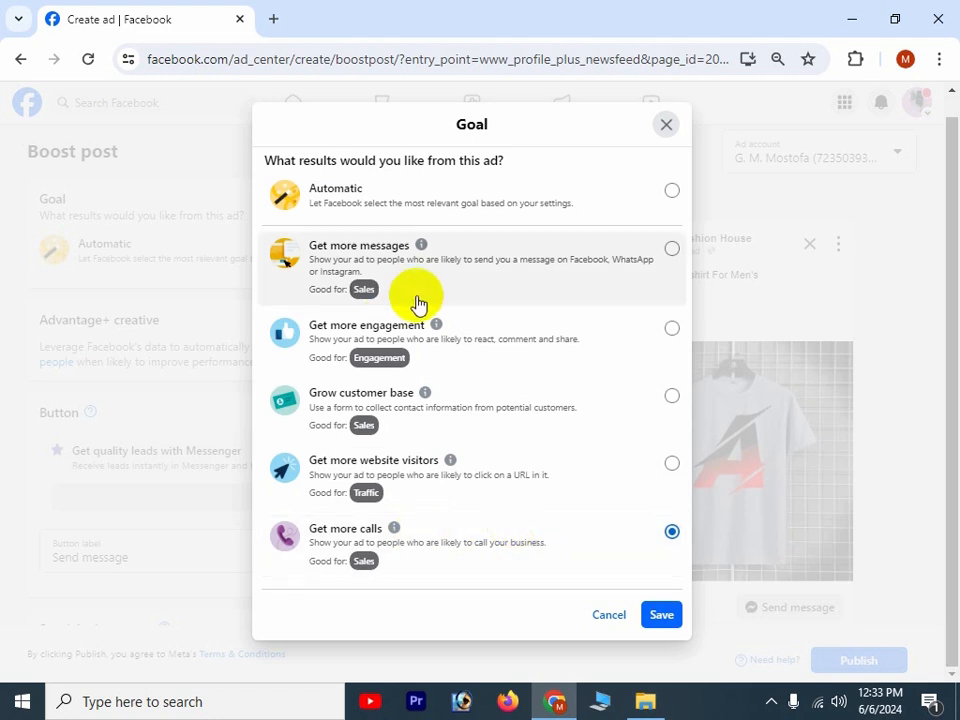
left_click(443, 276)
left_click(661, 614)
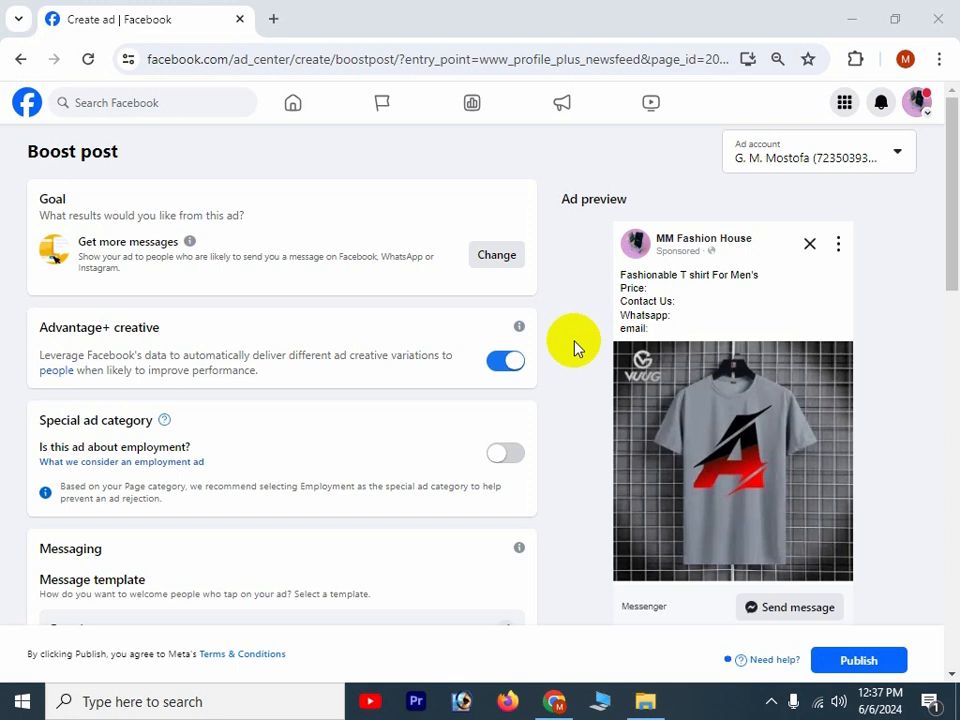
Try switching Advantage+ creative off and on, and try the Employment special ad category with its category choices
left_click(513, 363)
left_click(512, 364)
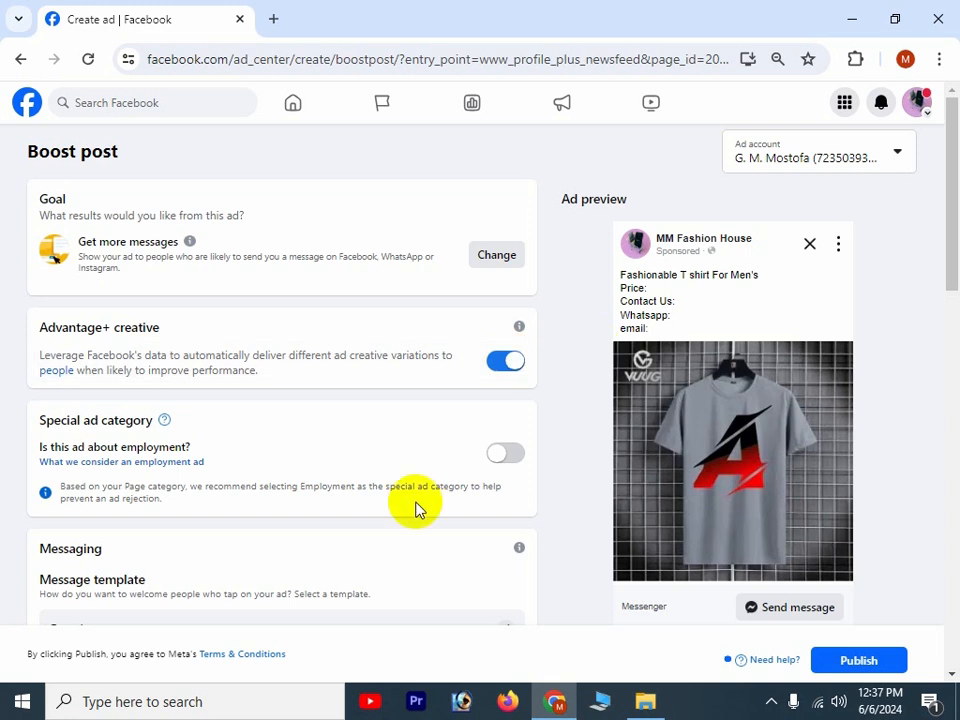
scroll(472, 380, "down", 1)
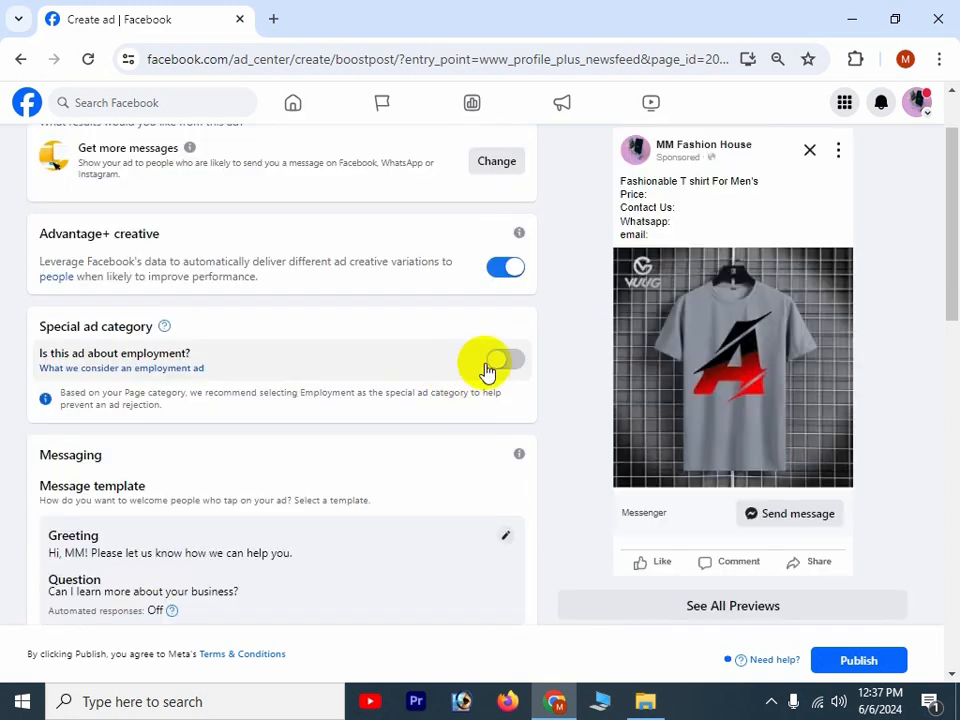
left_click(496, 365)
left_click(333, 326)
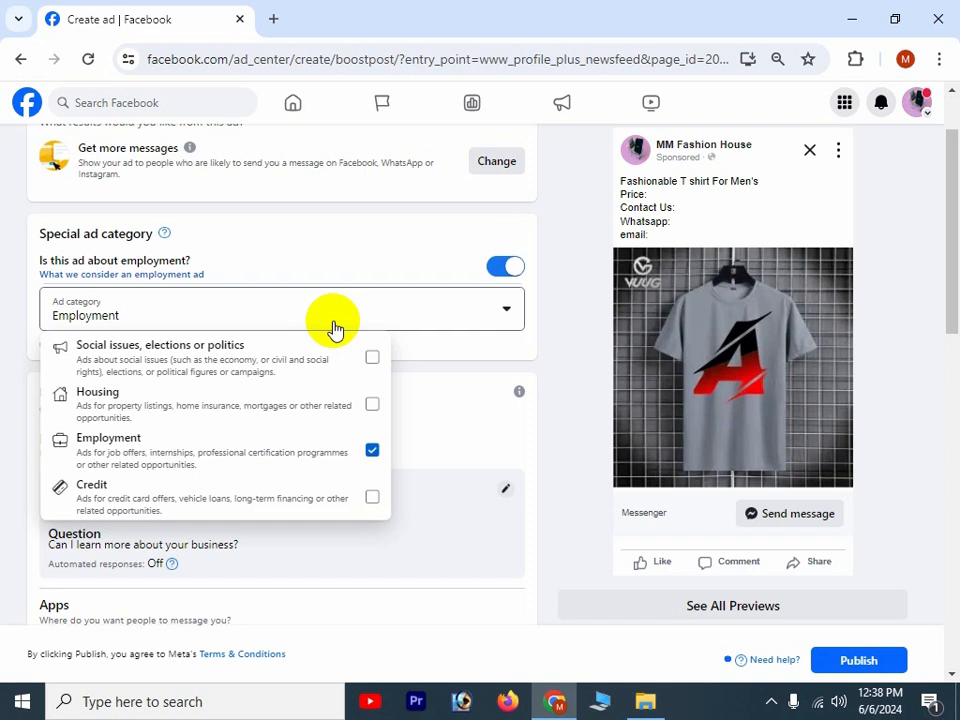
left_click(372, 450)
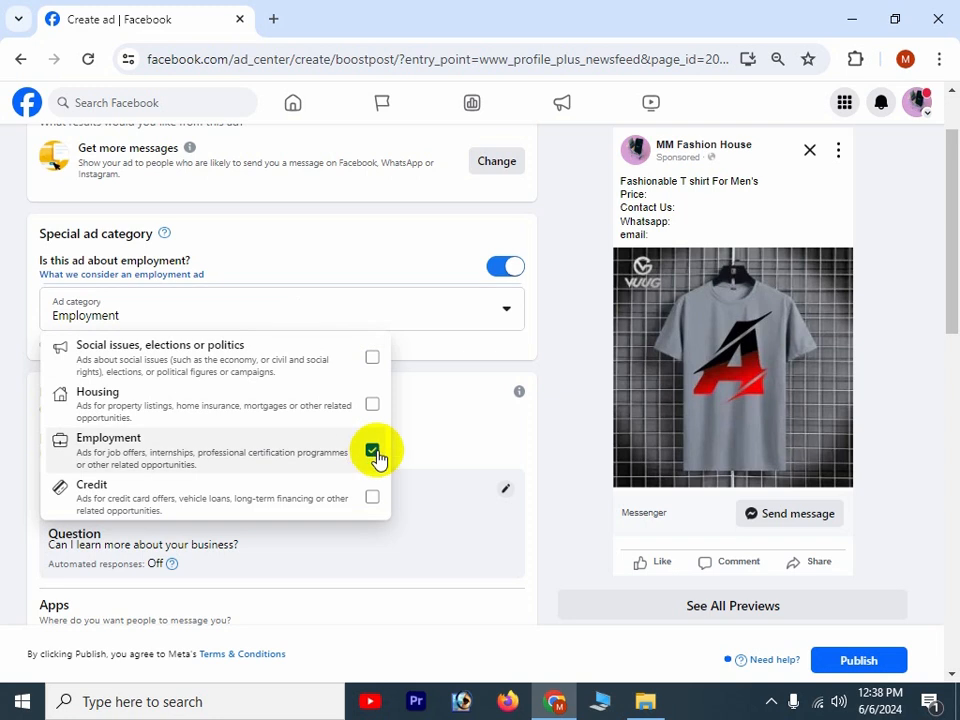
left_click(374, 452)
left_click(512, 362)
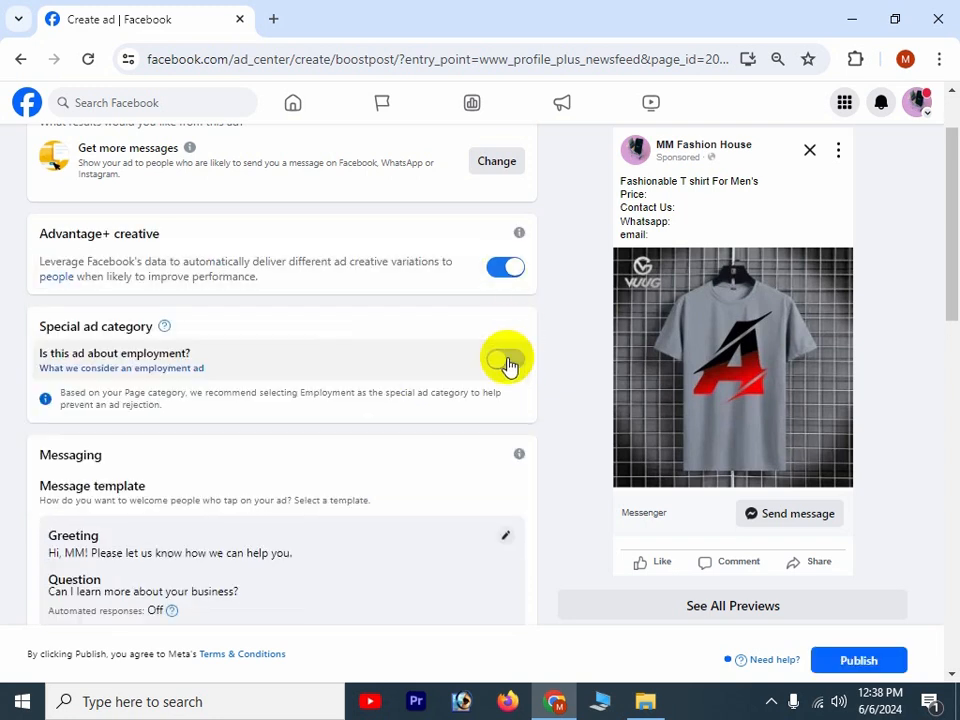
Create a new ad audience named "T shirt" that targets men aged 18 to 35
scroll(507, 373, "down", 3)
scroll(507, 373, "up", 3)
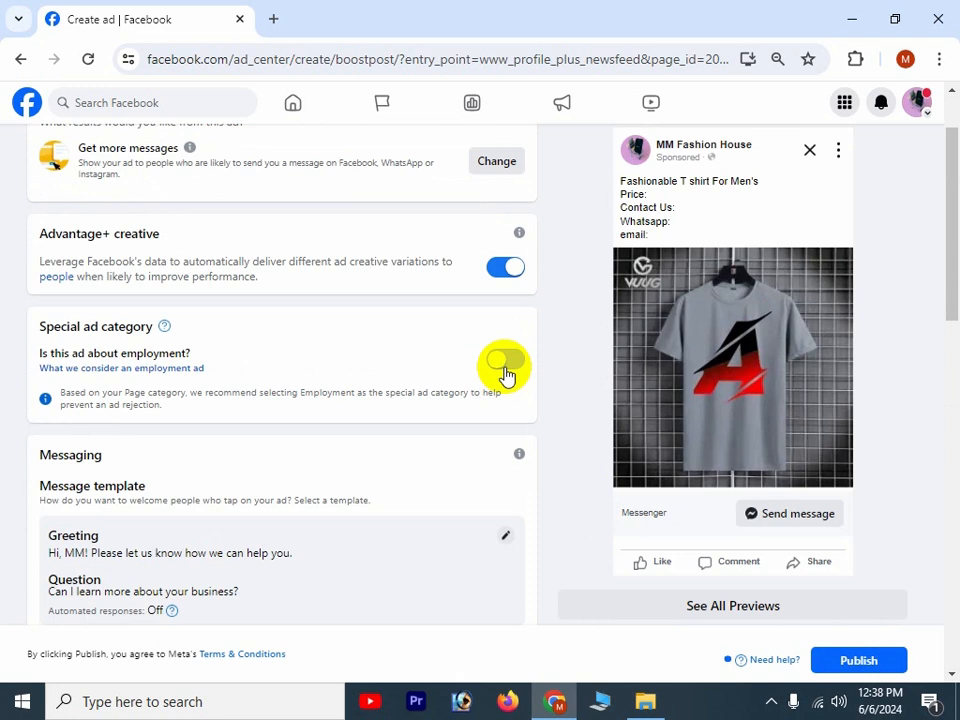
scroll(296, 386, "down", 5)
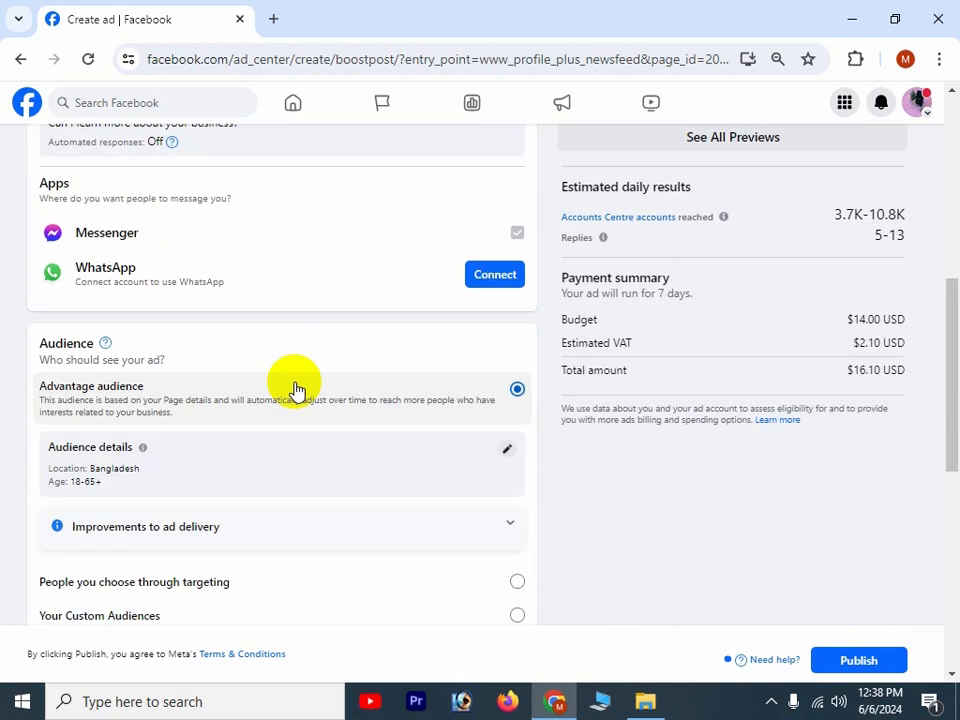
scroll(296, 390, "down", 2)
scroll(296, 392, "down", 1)
scroll(296, 392, "up", 1)
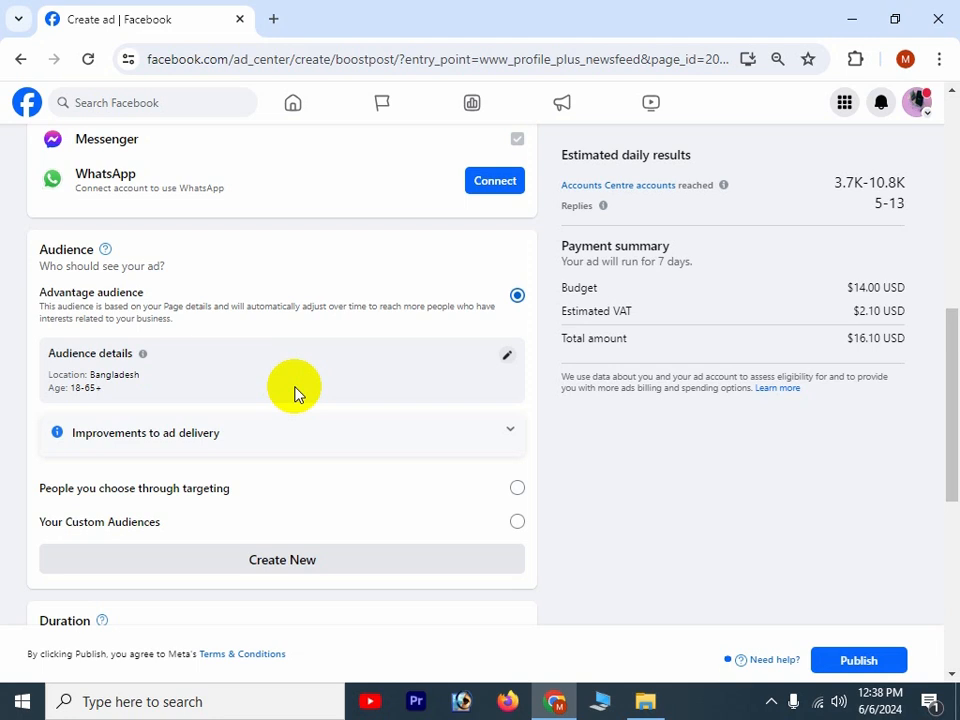
left_click(315, 560)
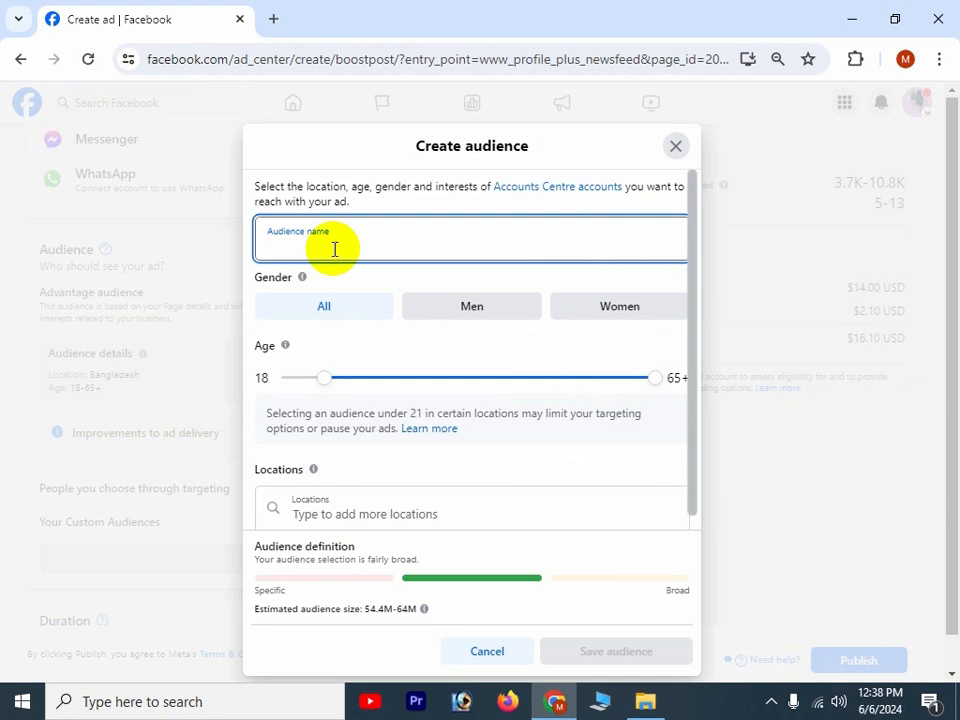
type("T shirt")
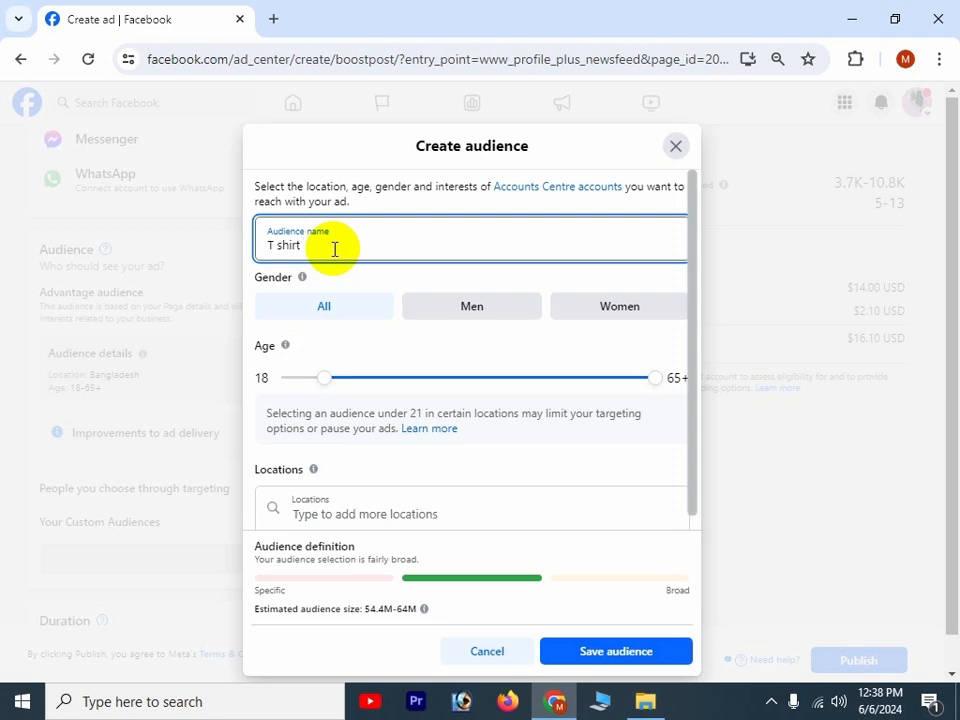
left_click(457, 321)
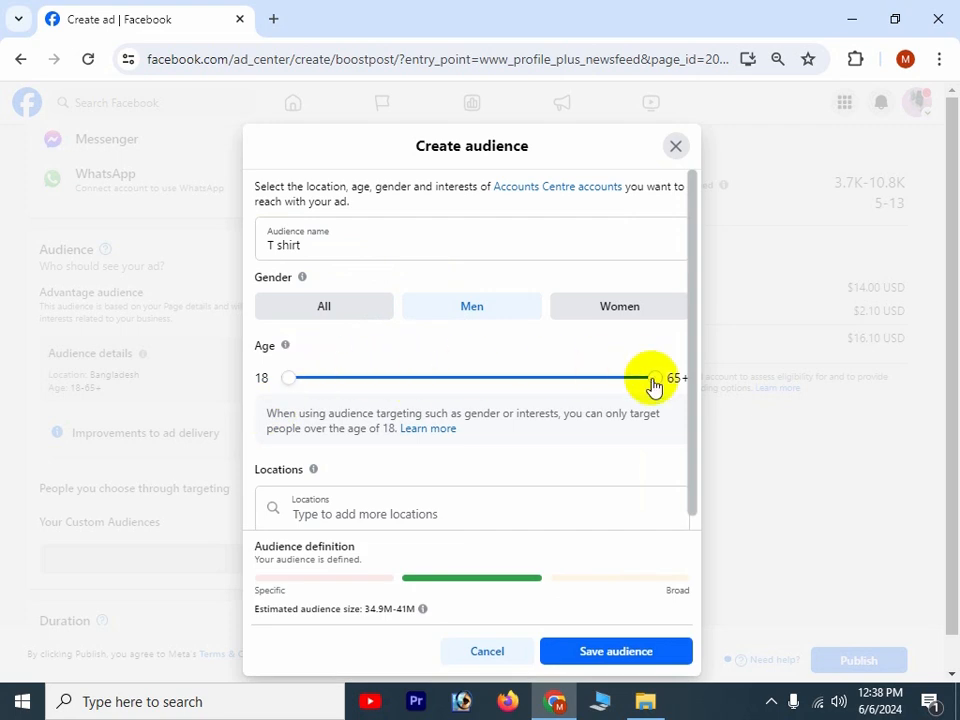
left_click_drag(652, 384, 418, 386)
Remove Bangladesh from the new audience's locations
scroll(418, 386, "down", 1)
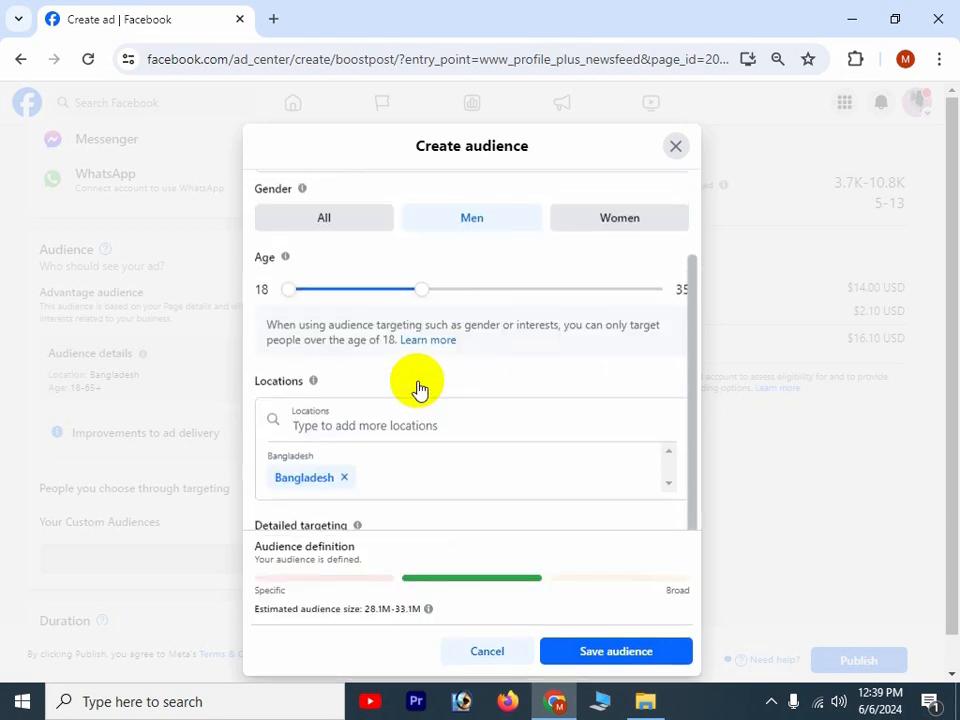
left_click(344, 472)
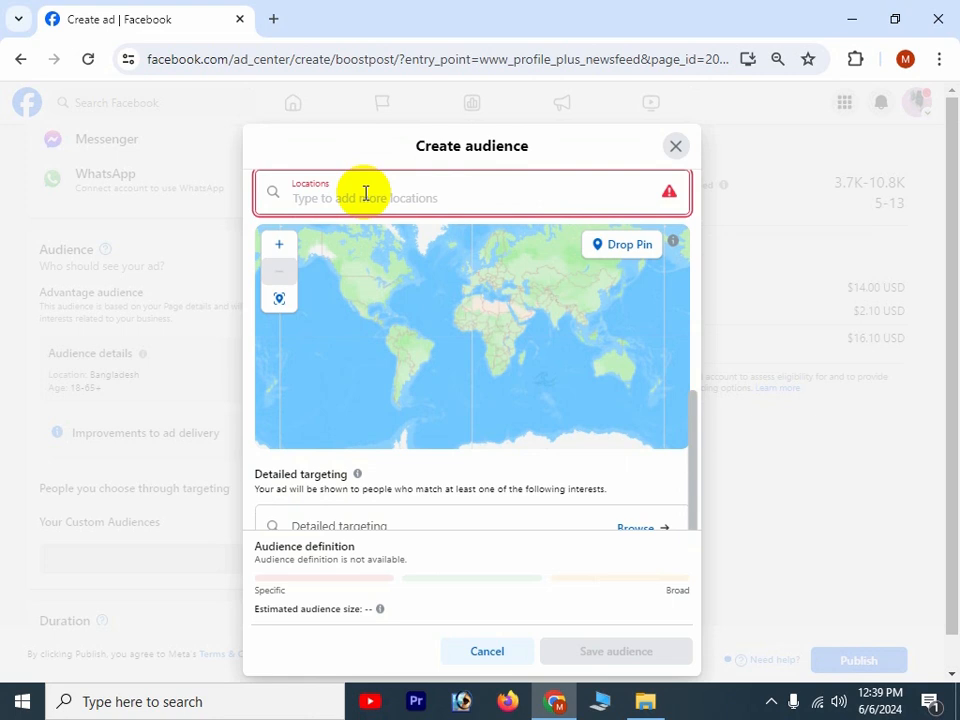
scroll(365, 193, "up", 1)
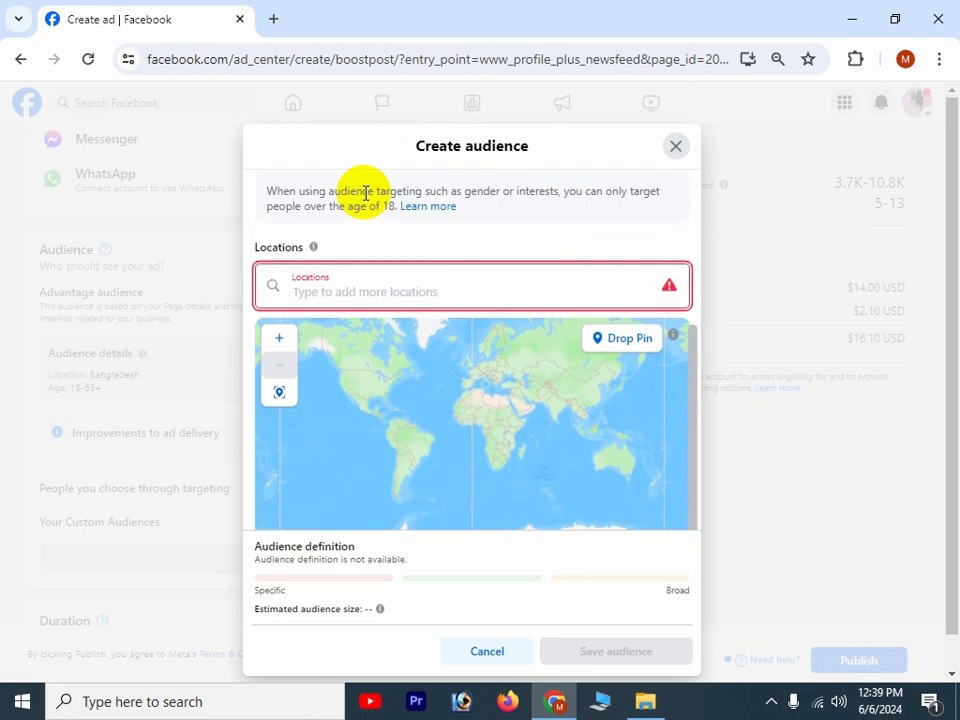
Add Jamalpur Sadar Upazila, Dhaka Division, Bangladesh as the new audience's location
type("Jam")
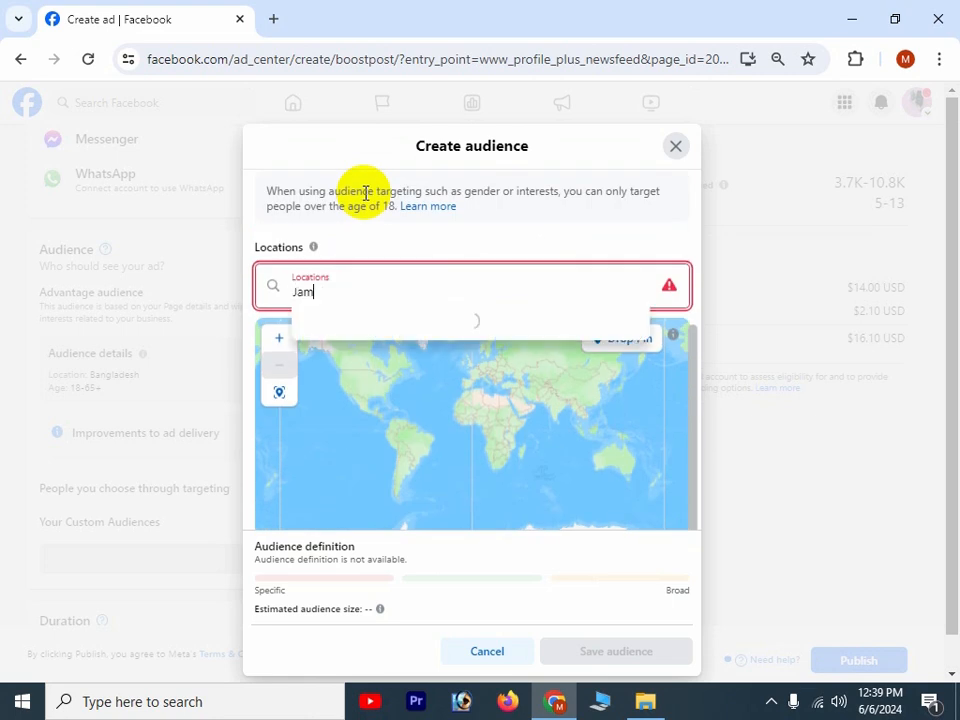
type("alpur")
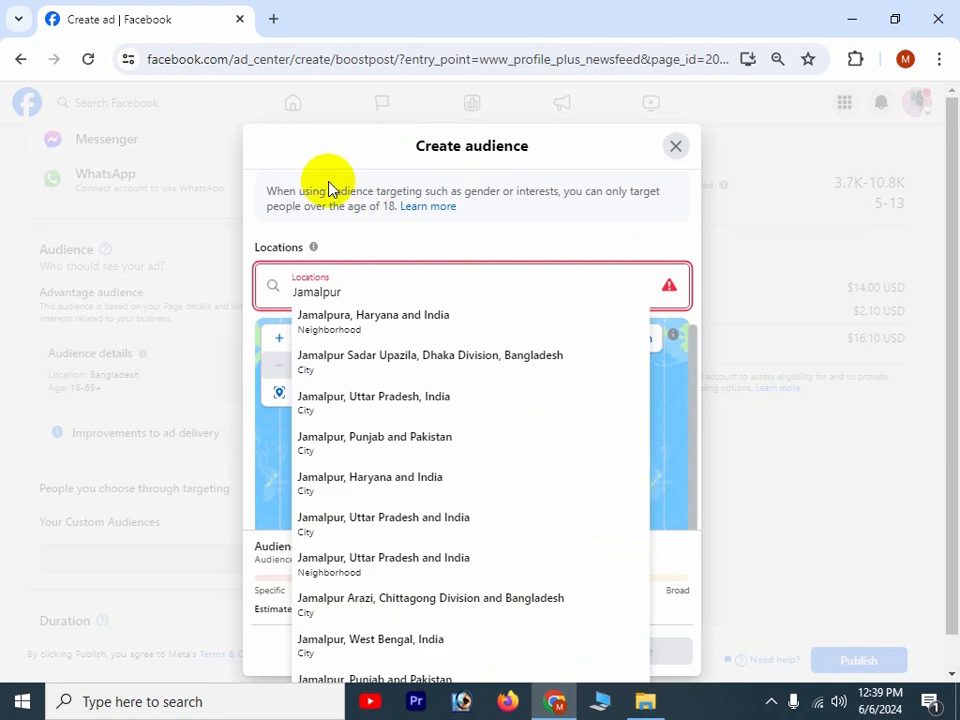
left_click(398, 355)
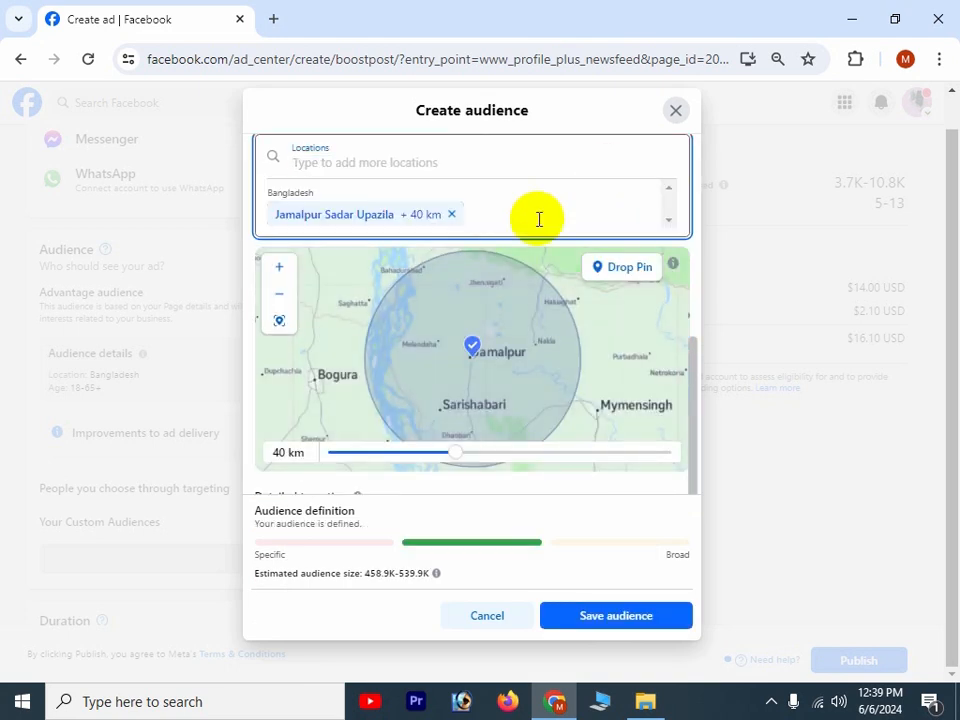
Reduce the targeting radius around Jamalpur Sadar Upazila to 30 km
left_click(462, 455)
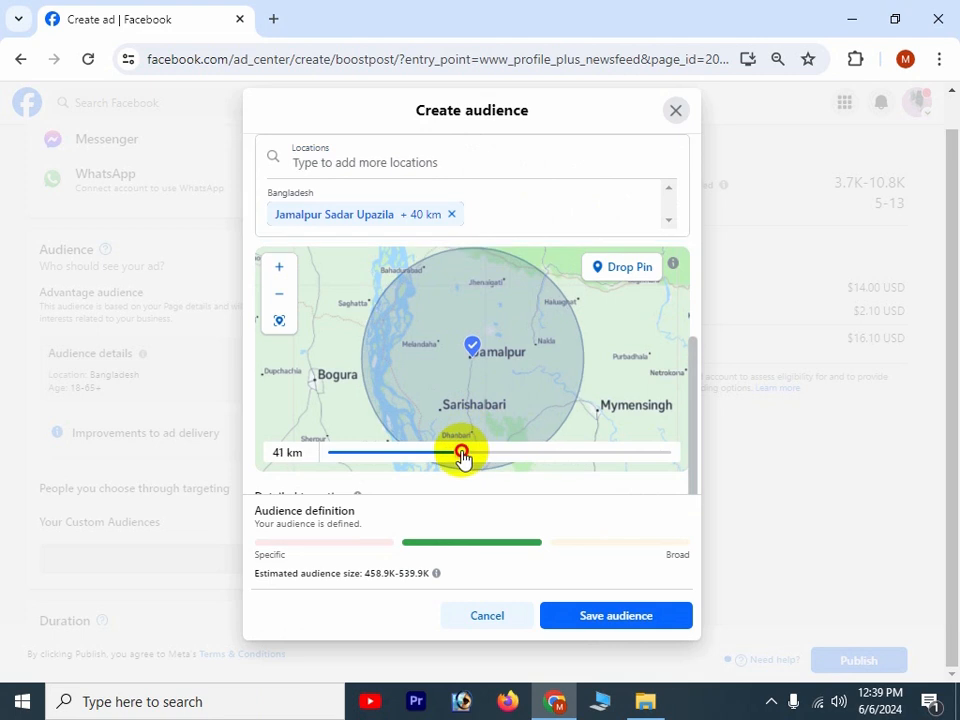
left_click_drag(462, 455, 458, 456)
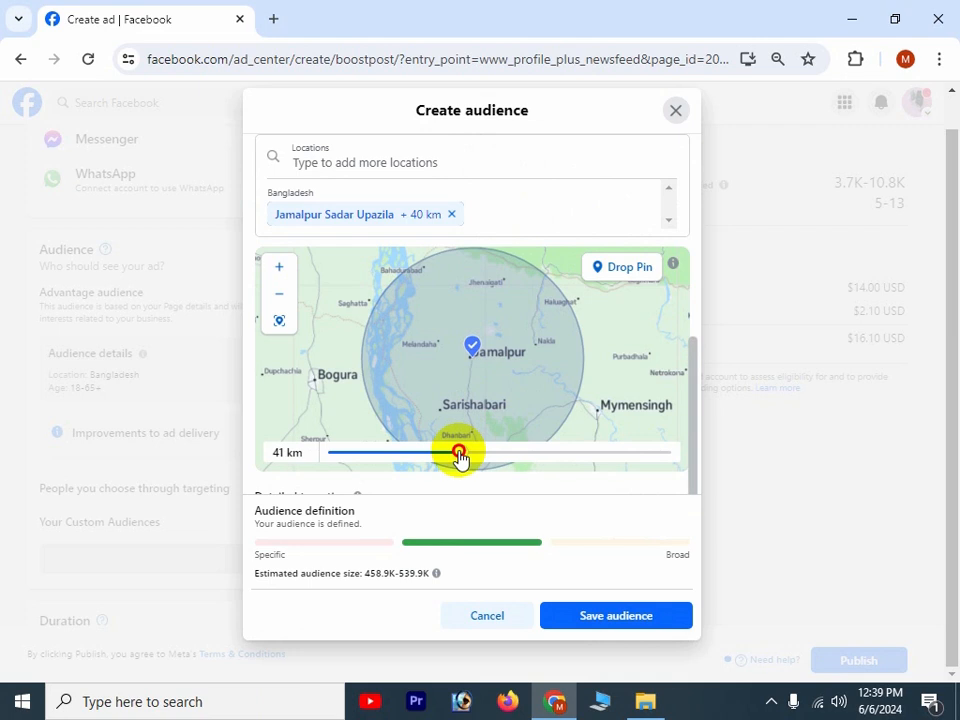
left_click_drag(458, 456, 450, 454)
scroll(454, 454, "down", 1)
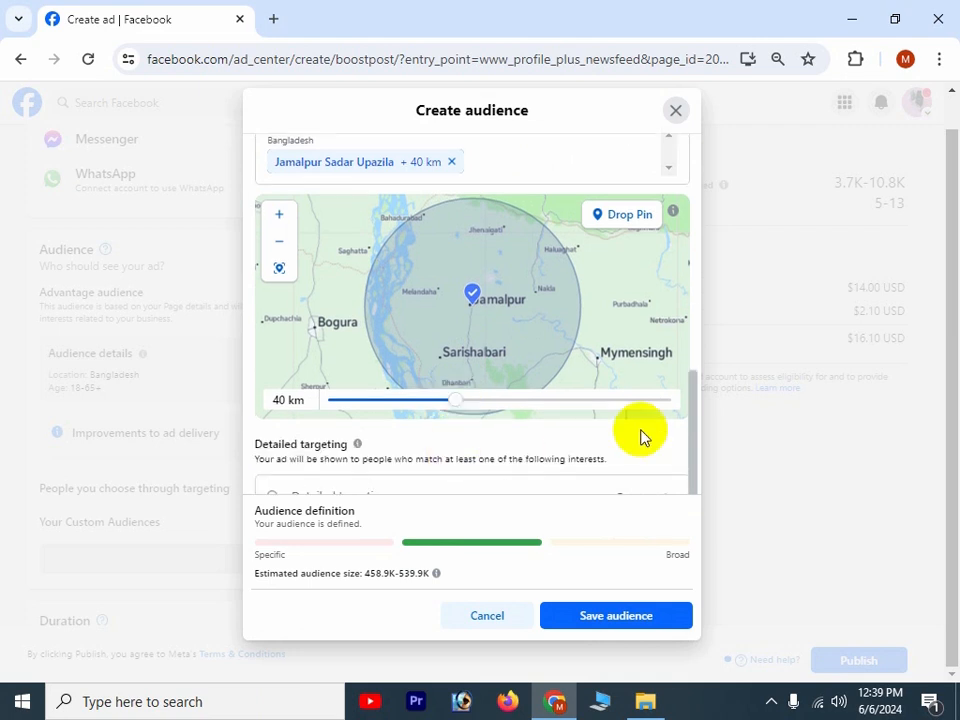
left_click(456, 405)
left_click_drag(457, 410, 399, 407)
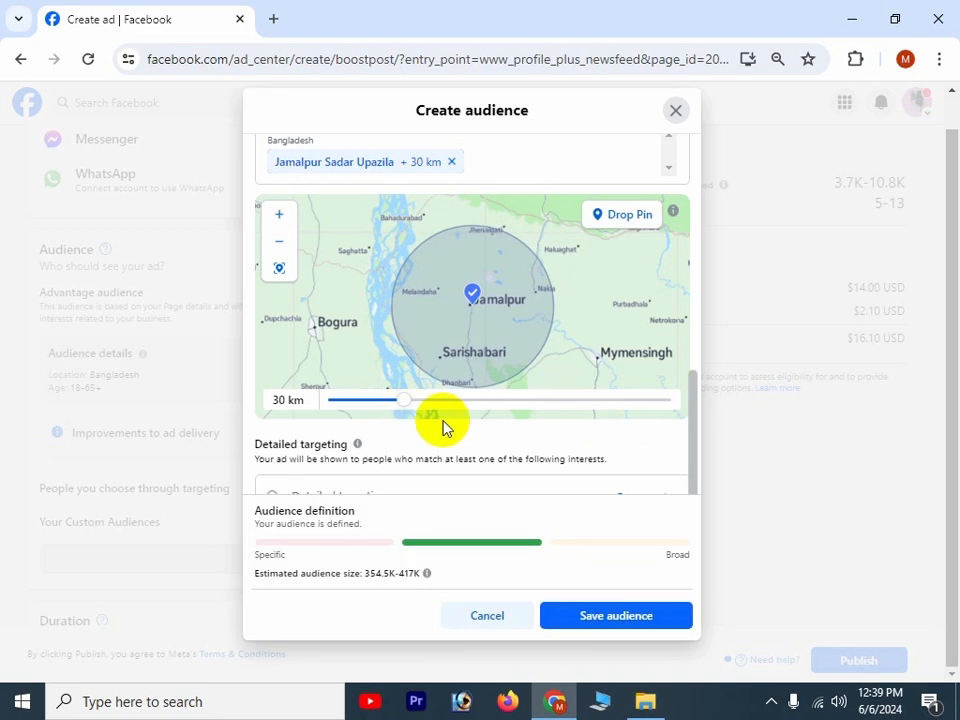
Browse the Shopping and fashion interests for detailed targeting and add Men's clothing and Dresses
scroll(470, 428, "down", 1)
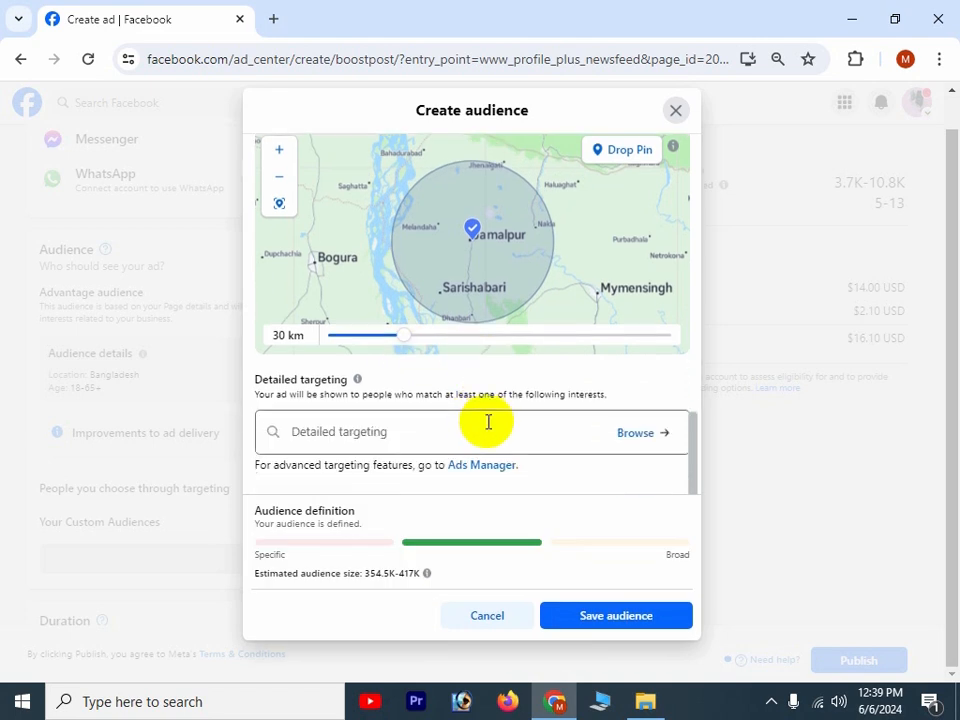
left_click(651, 434)
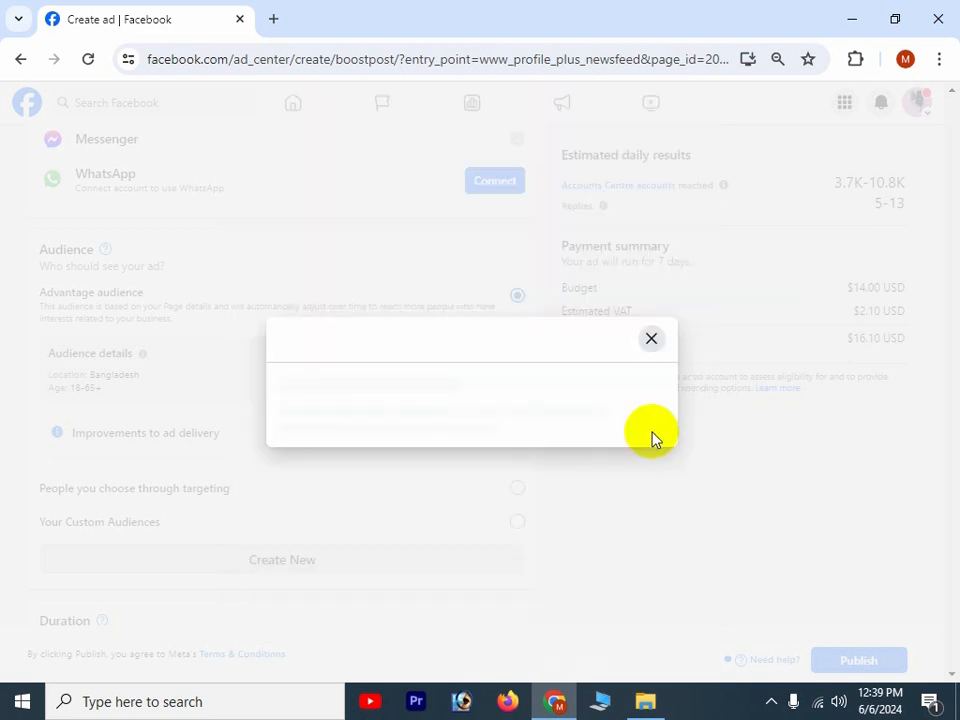
left_click(443, 331)
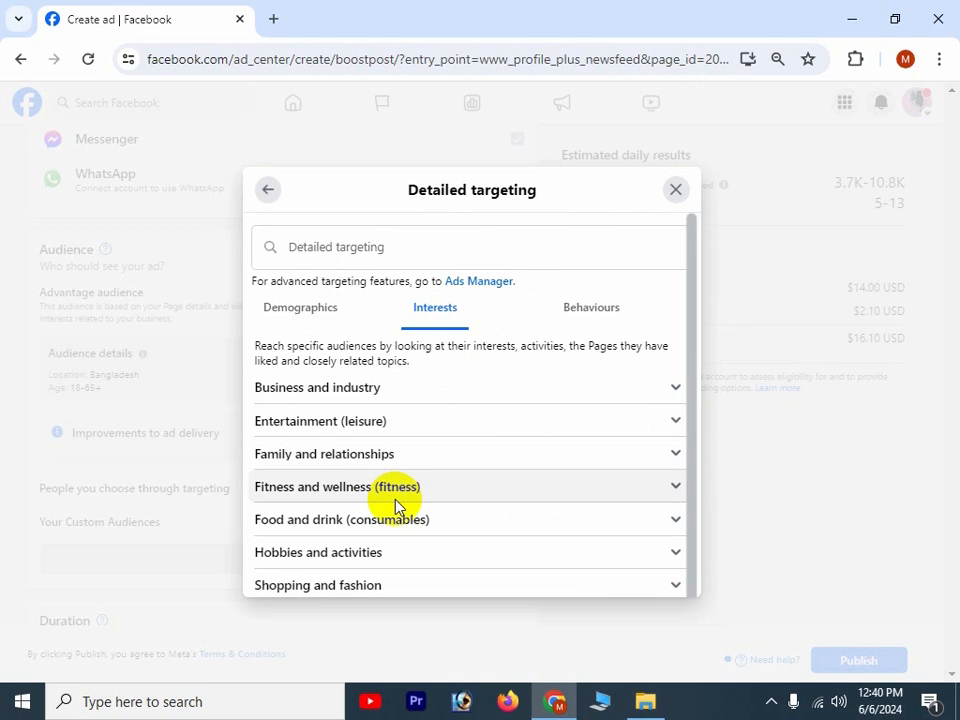
scroll(396, 506, "down", 3)
left_click(396, 466)
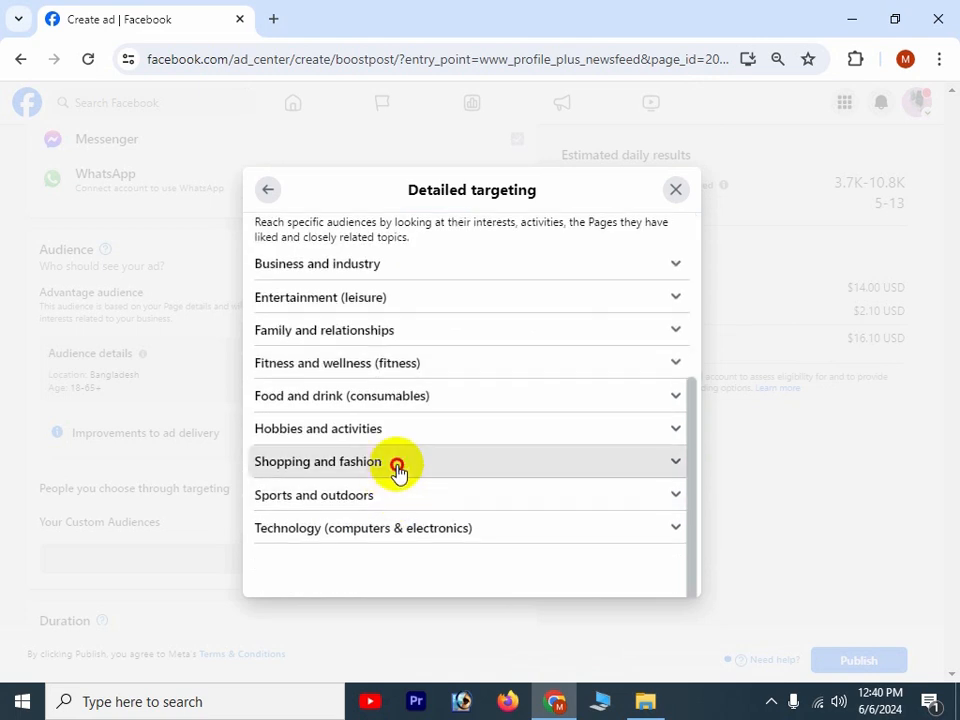
scroll(432, 470, "down", 1)
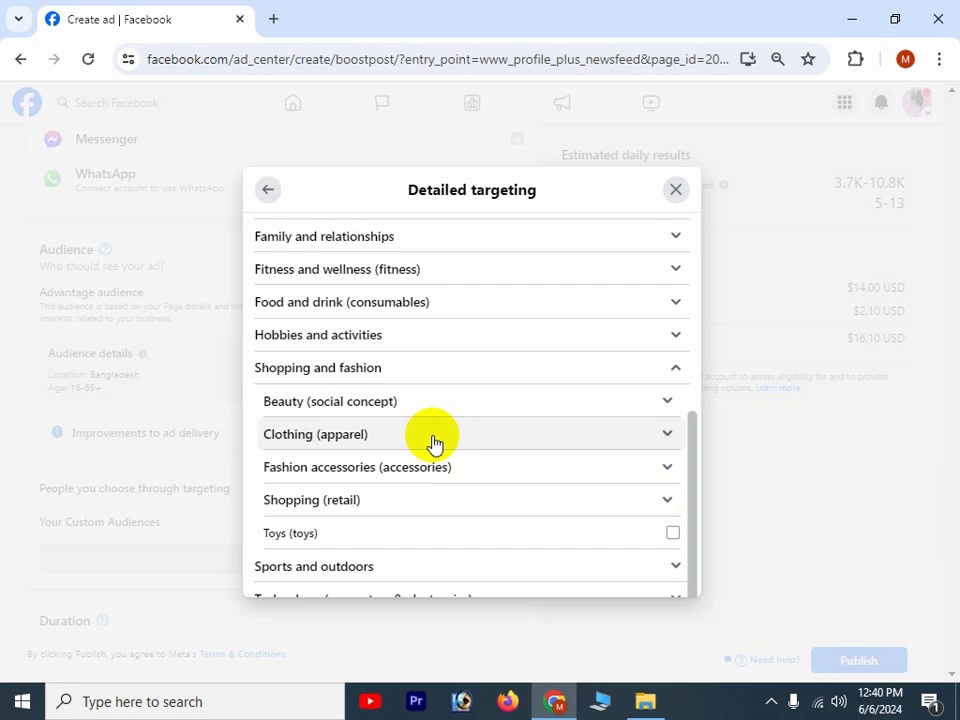
left_click(432, 440)
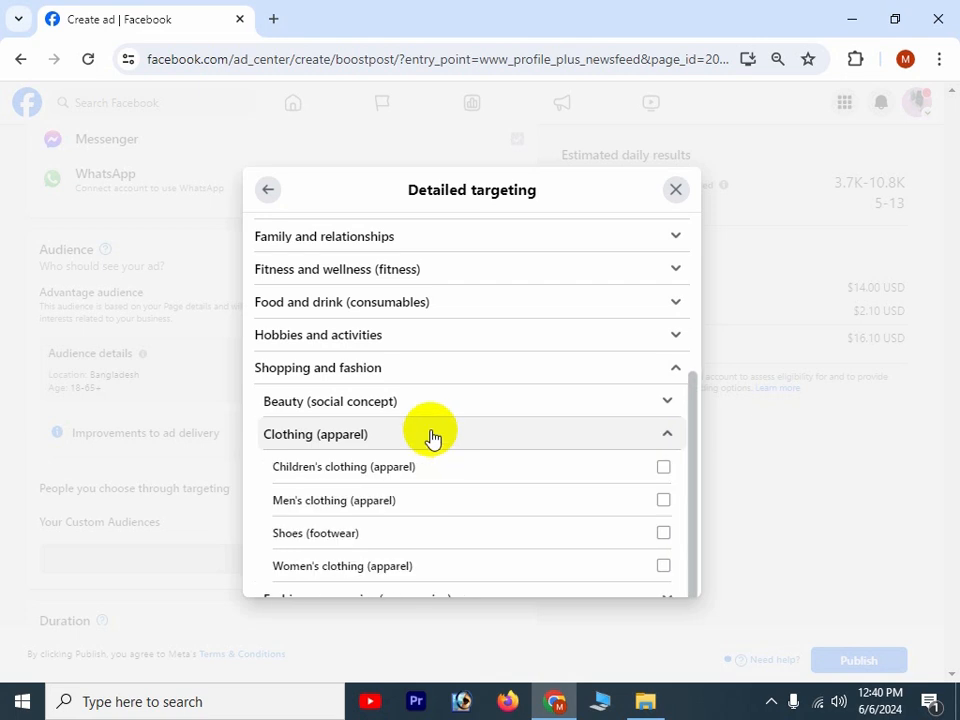
left_click(663, 500)
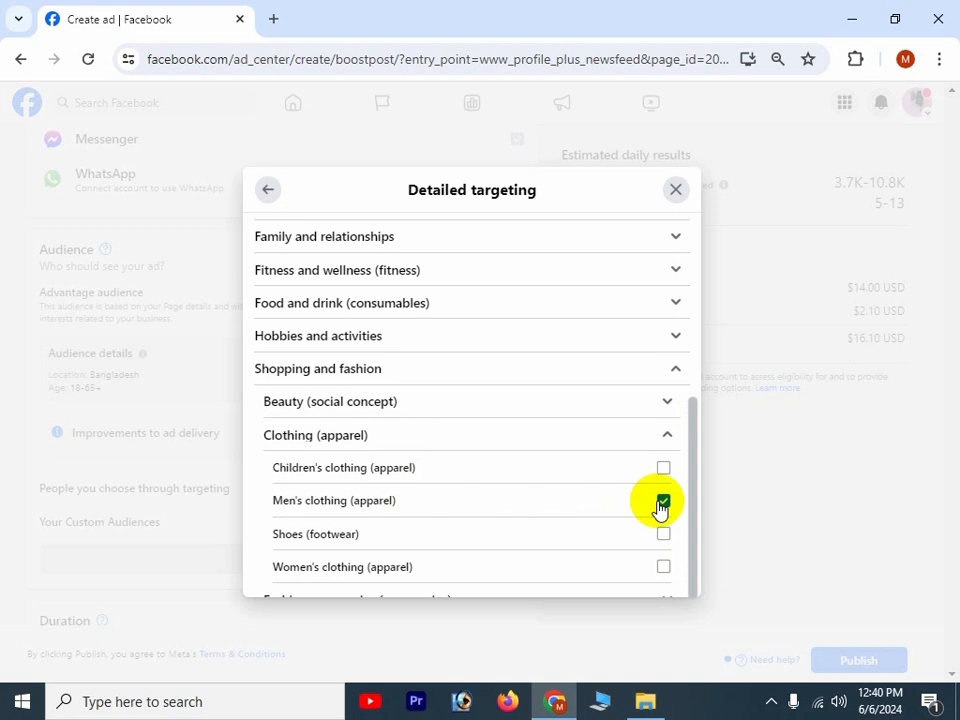
scroll(480, 514, "down", 2)
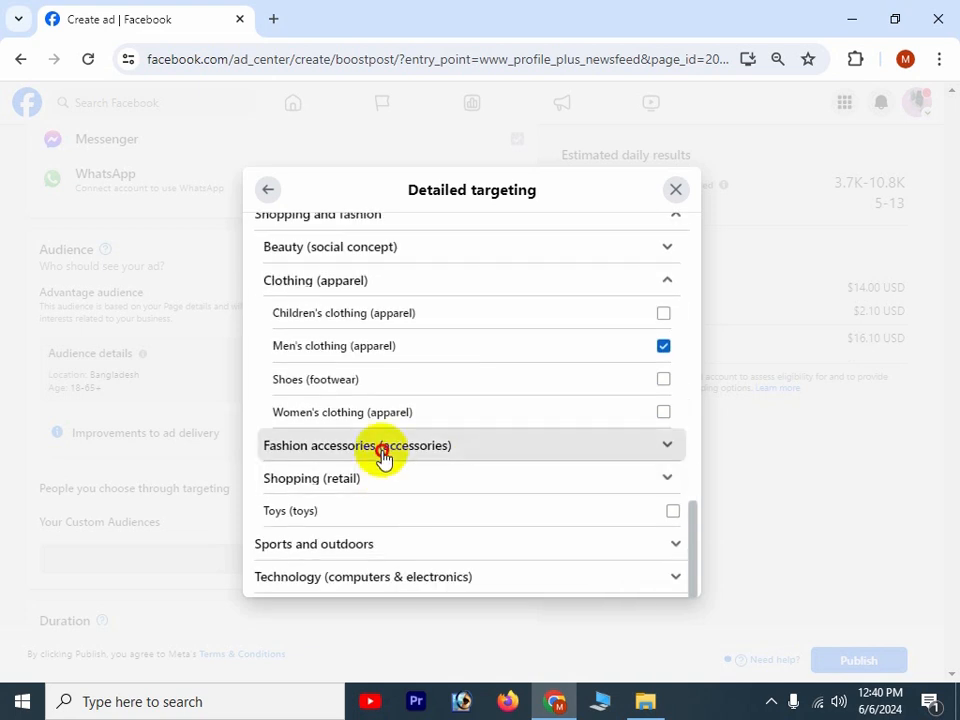
left_click(382, 456)
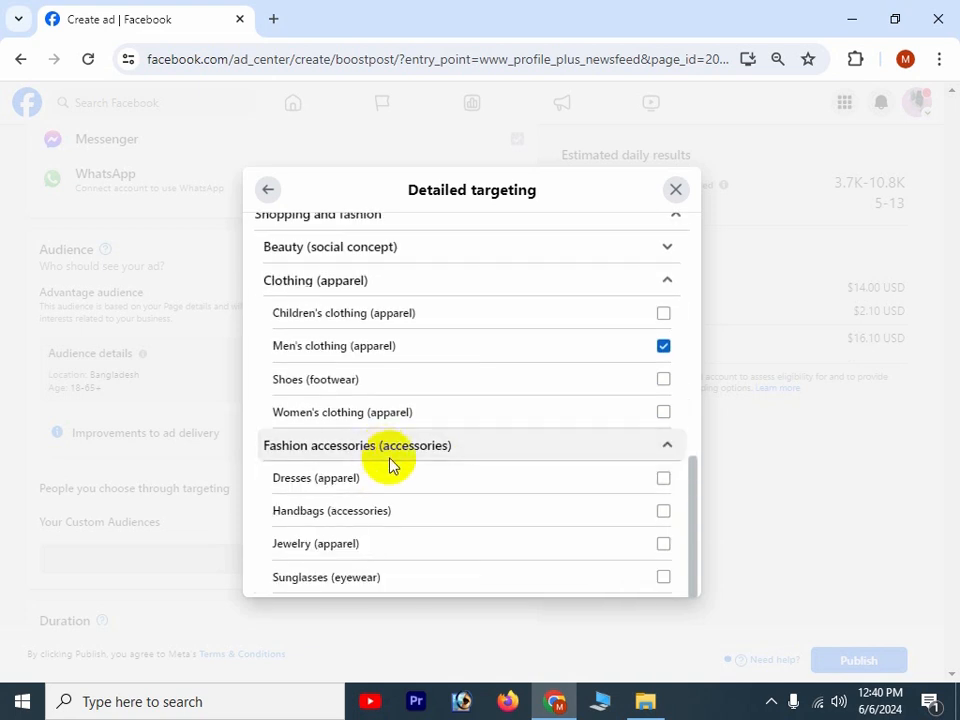
left_click(664, 482)
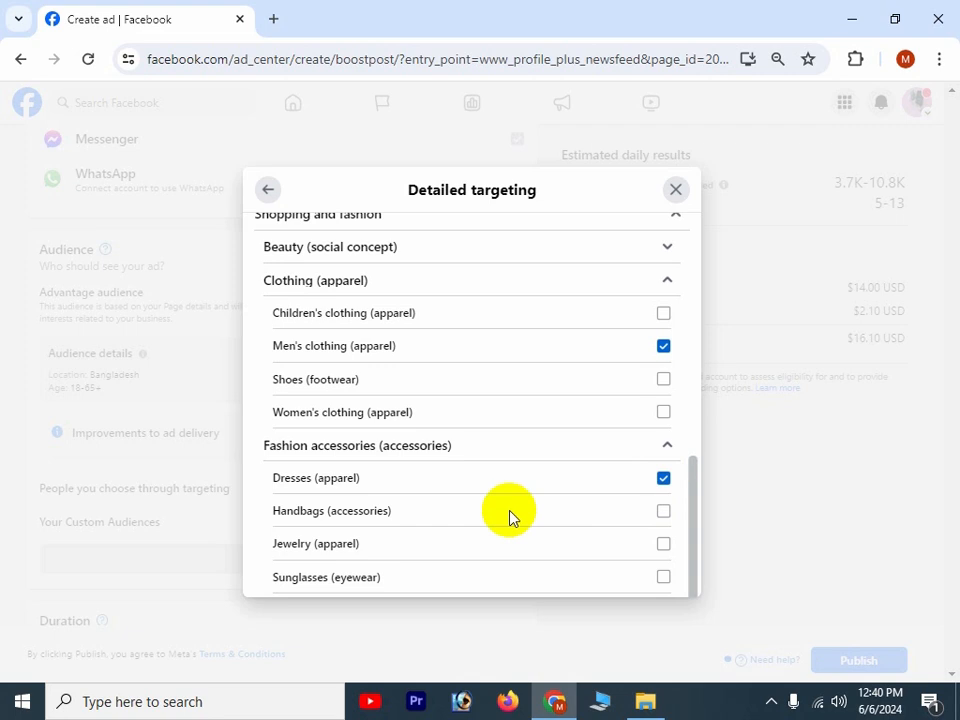
Add Online shopping and Shopping malls from the Shopping (retail) interests to the detailed targeting
scroll(510, 516, "down", 1)
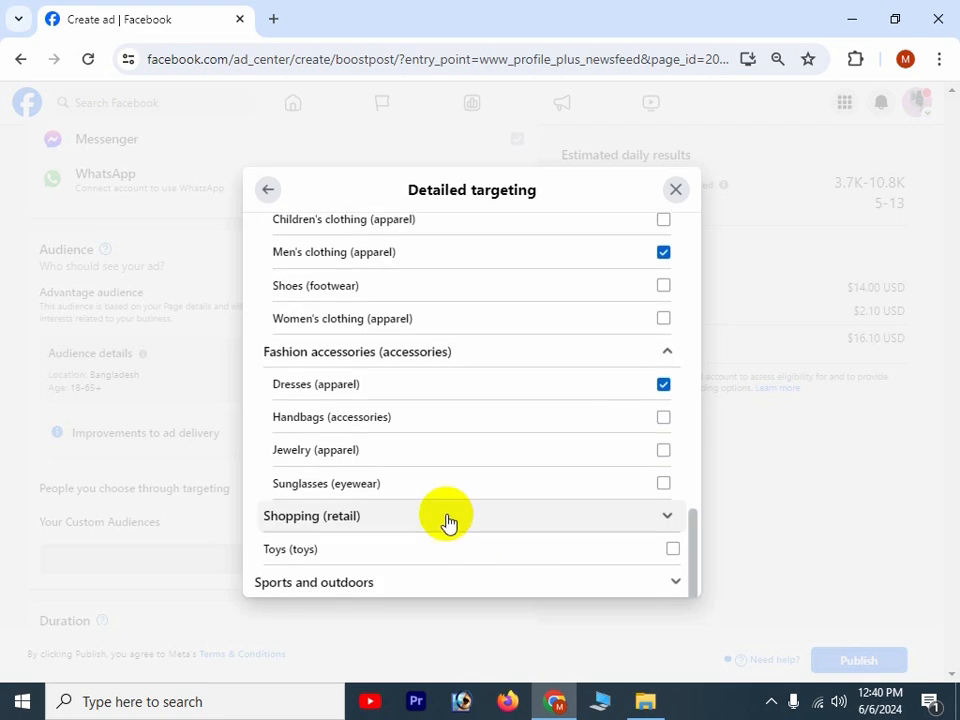
left_click(375, 518)
scroll(420, 516, "down", 2)
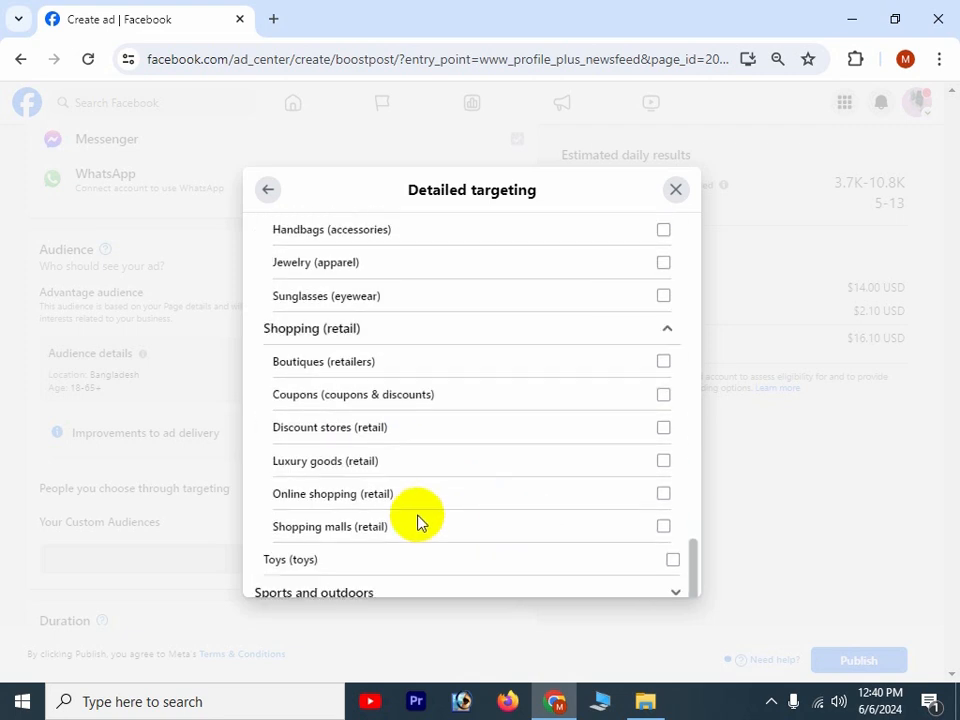
left_click(664, 494)
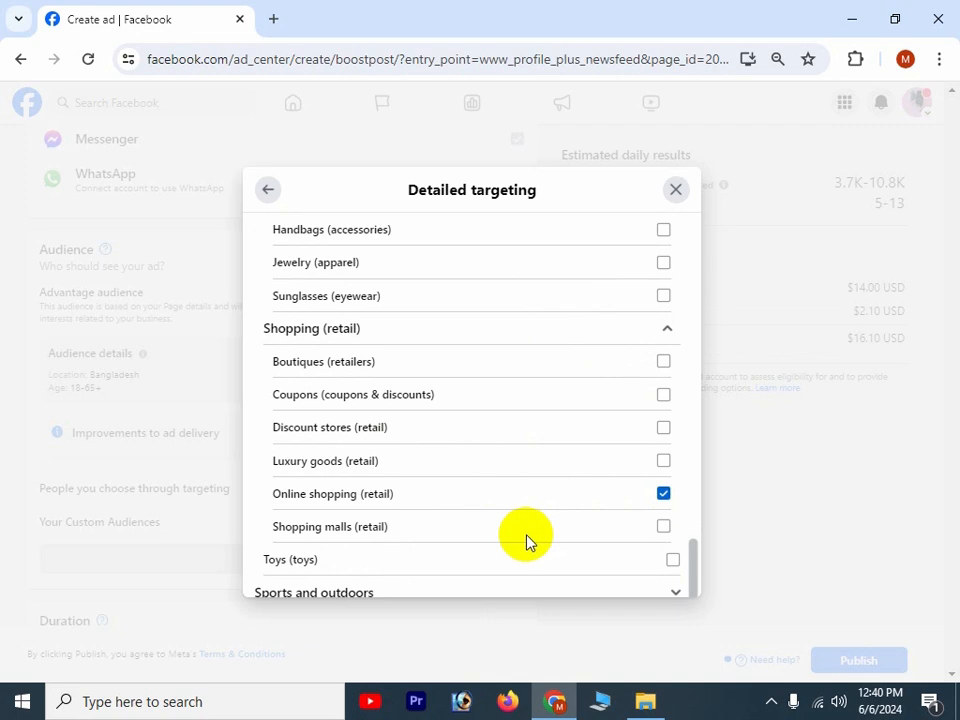
left_click(663, 526)
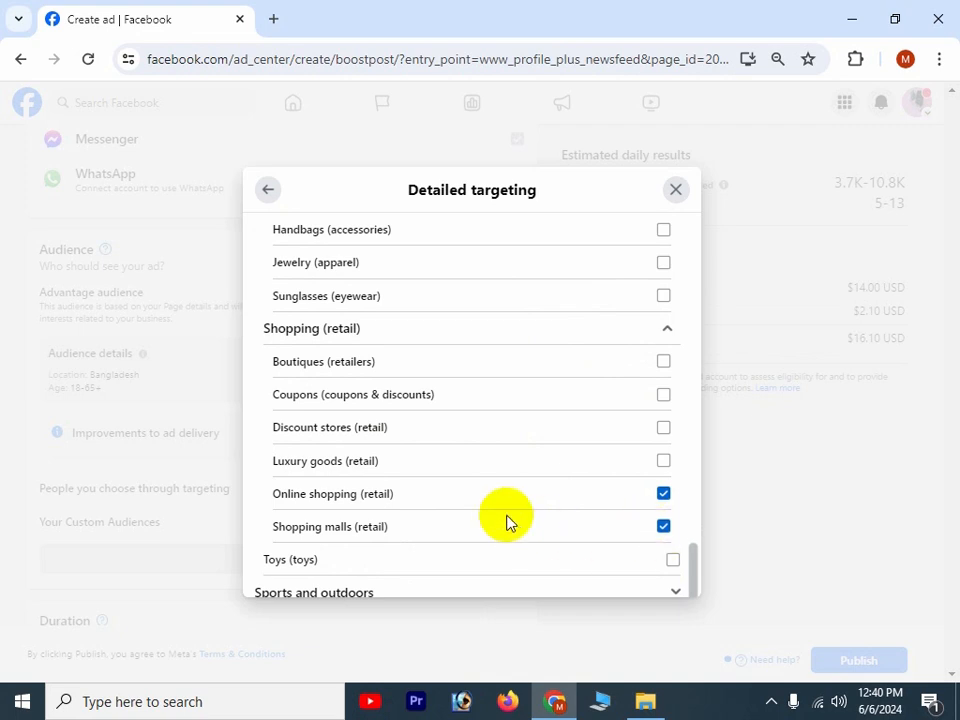
Return from detailed targeting to the audience settings and save the "T shirt" audience
scroll(510, 516, "up", 10)
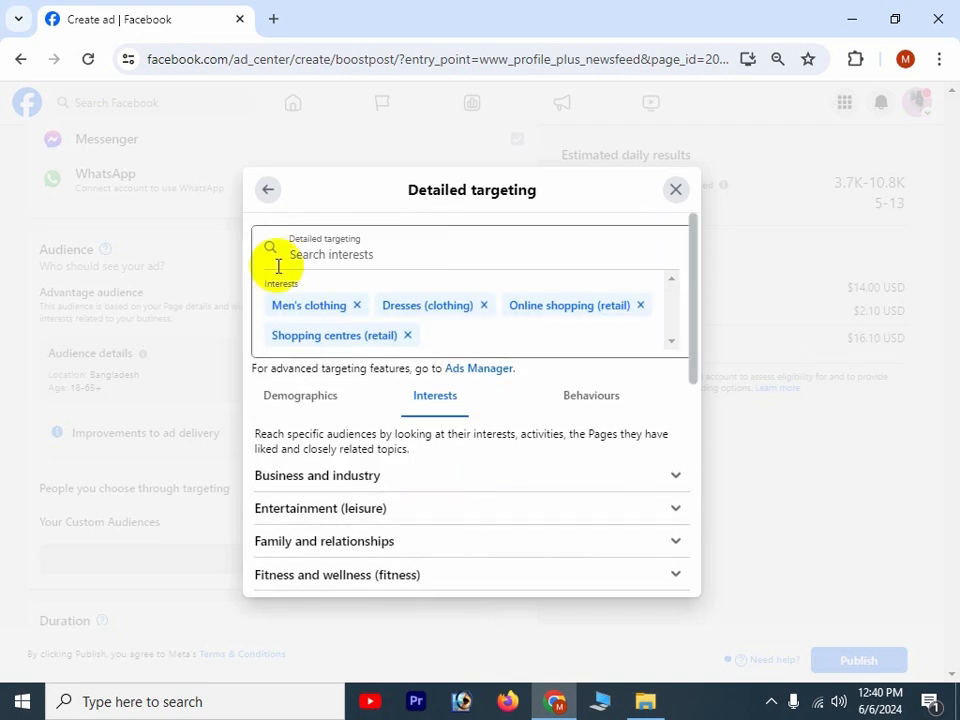
left_click(268, 191)
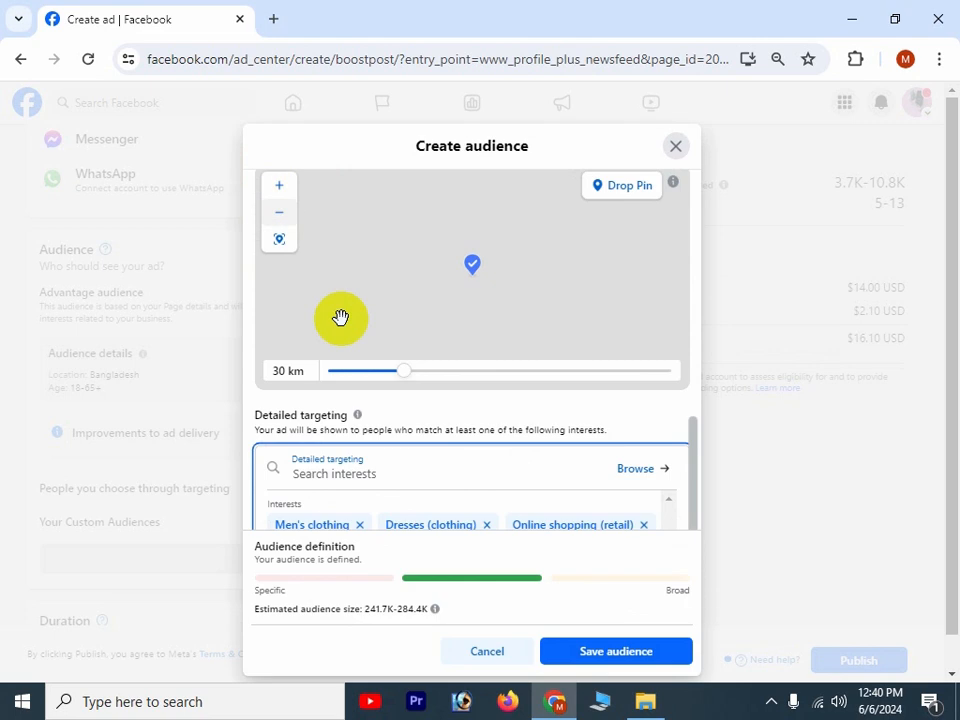
scroll(517, 495, "down", 1)
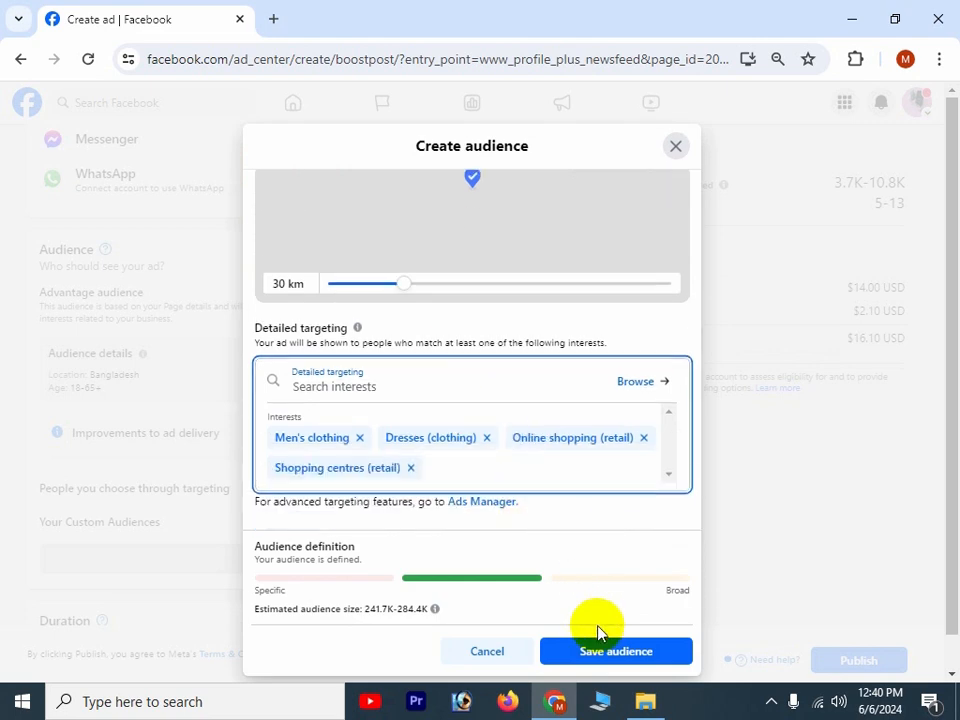
left_click(613, 650)
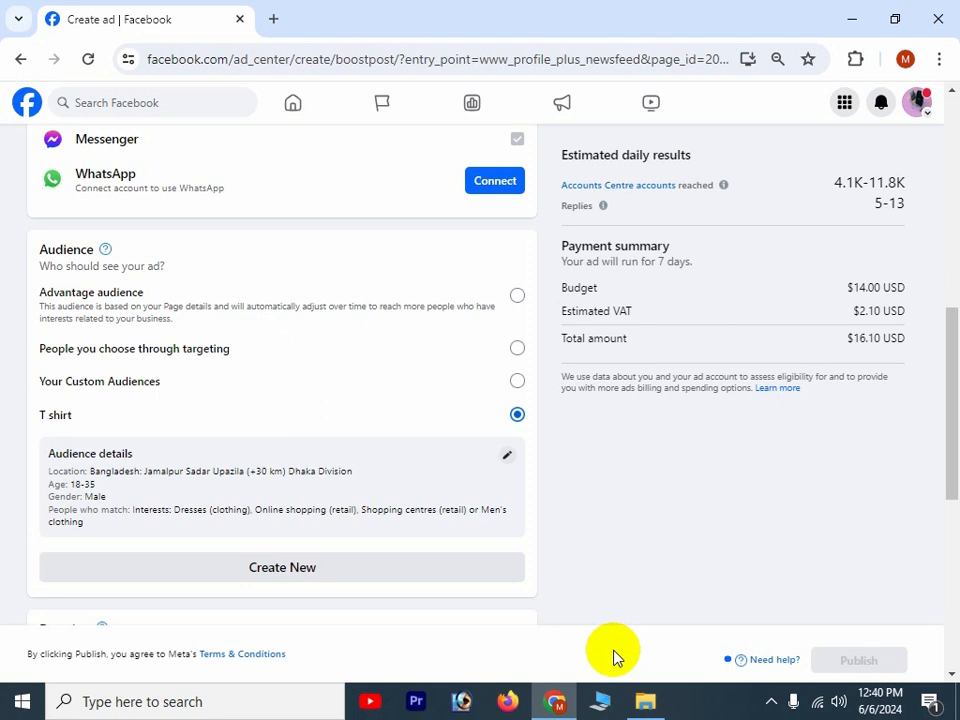
Set the duration of the boost to 4 days
scroll(282, 390, "down", 2)
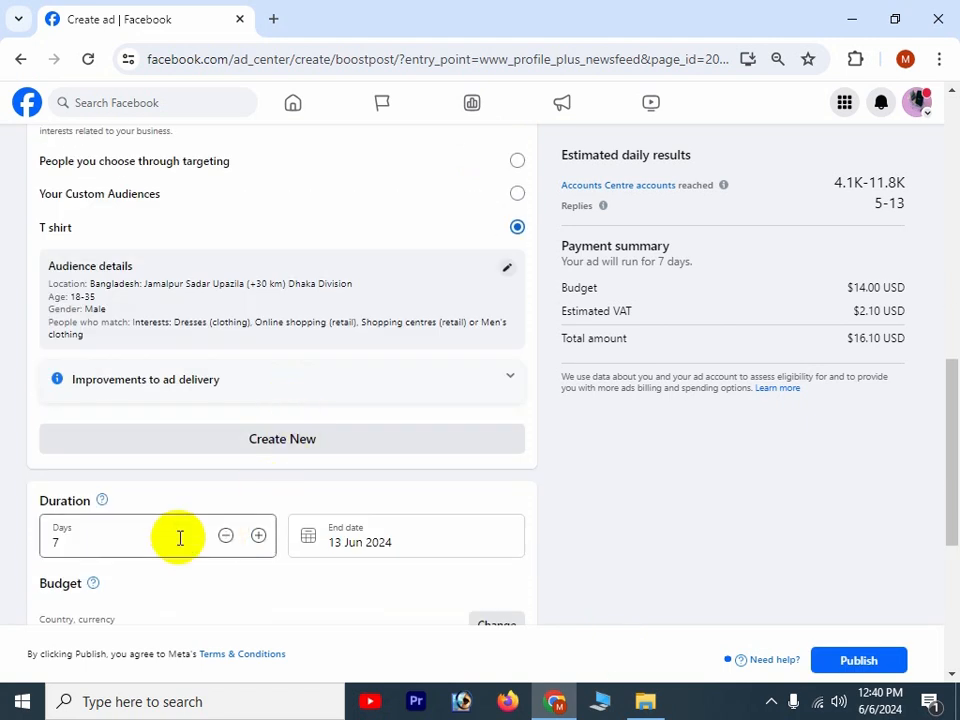
scroll(180, 538, "down", 1)
left_click(181, 449)
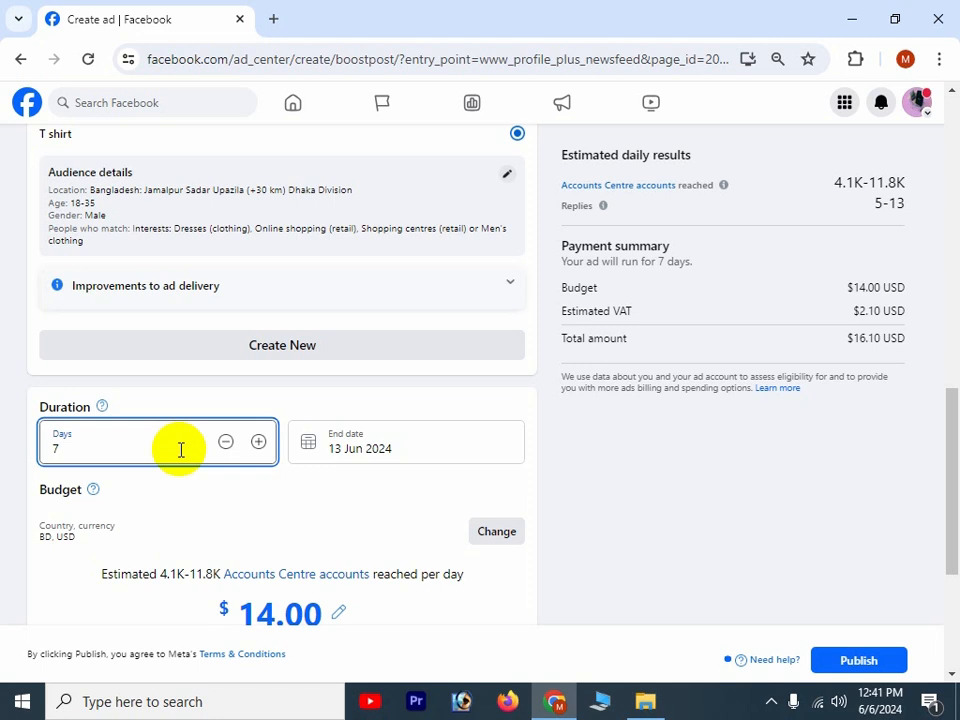
key("BackSpace")
type("3")
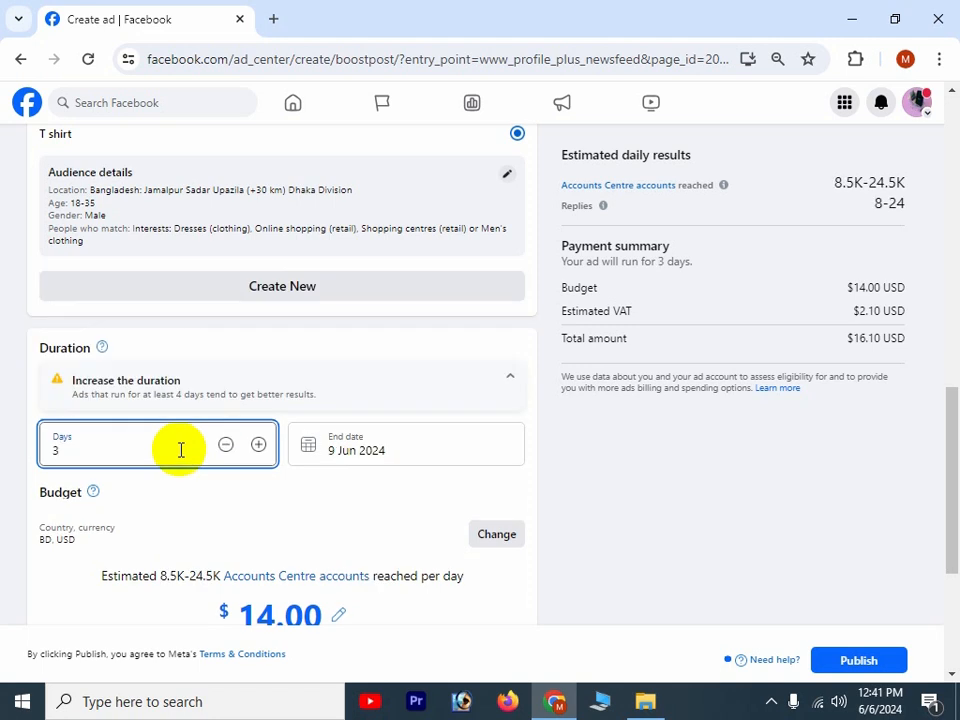
key("BackSpace")
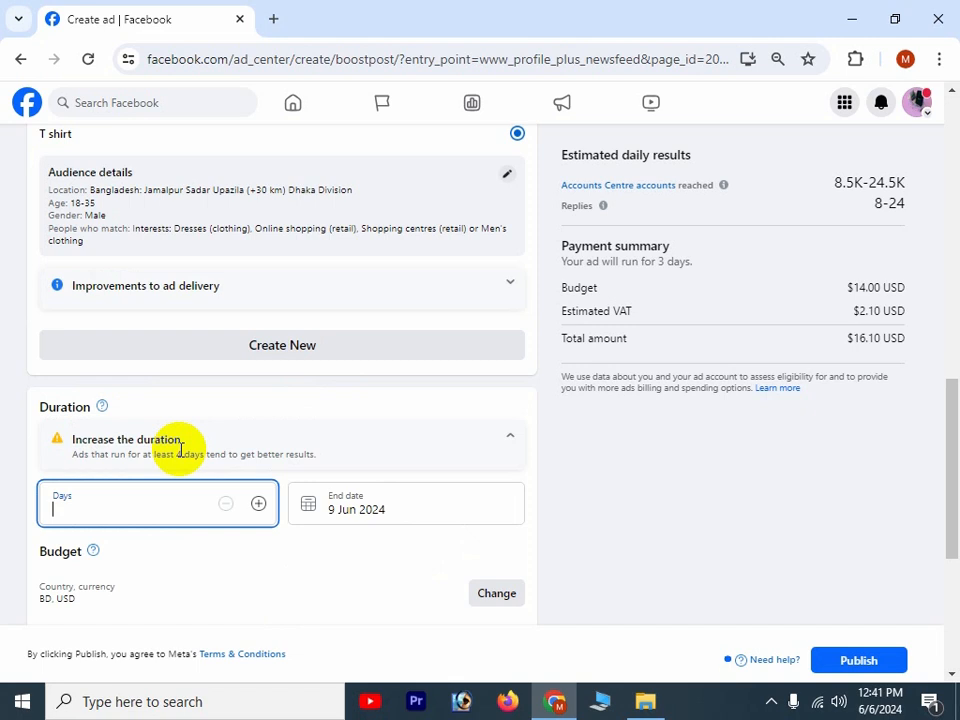
type("4")
Lower the total budget of the boost to $5.00
scroll(122, 476, "down", 1)
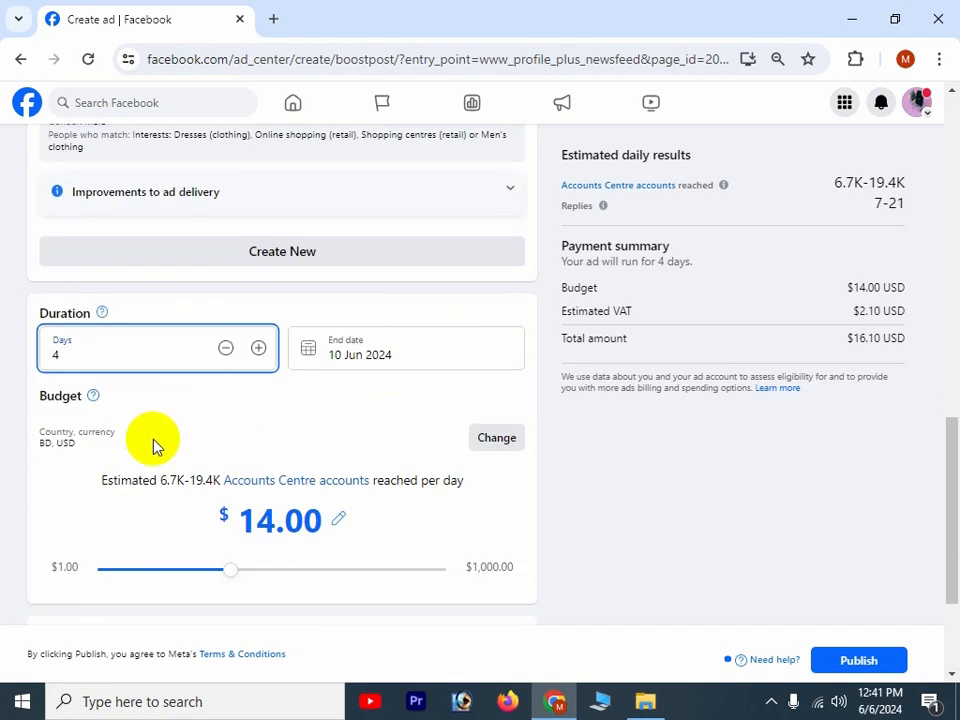
left_click_drag(231, 570, 133, 568)
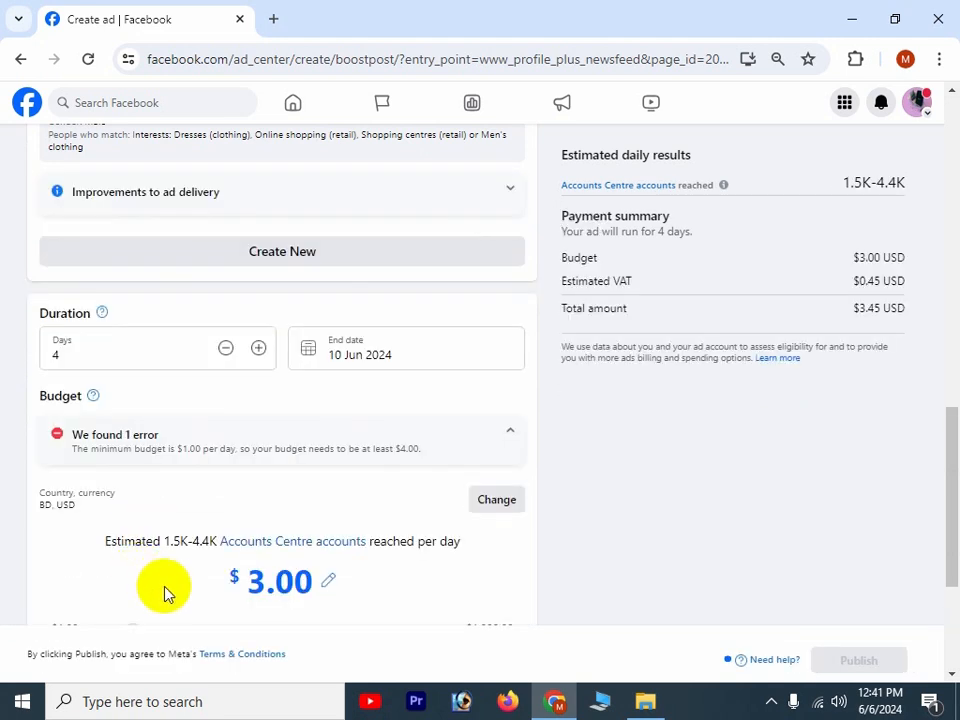
scroll(170, 570, "down", 3)
left_click(147, 450)
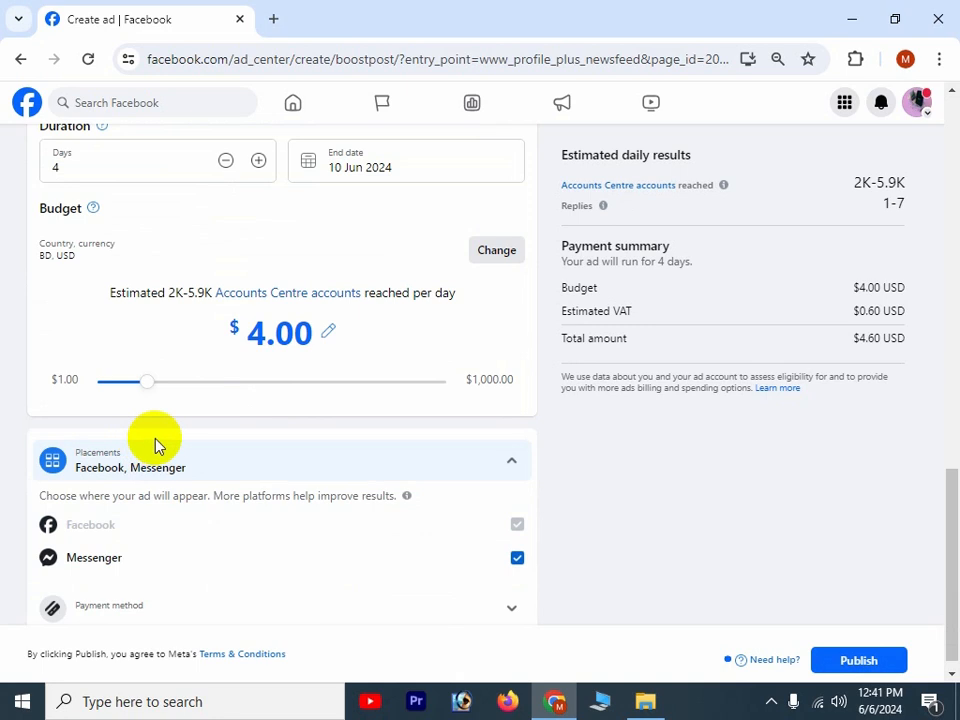
left_click(150, 388)
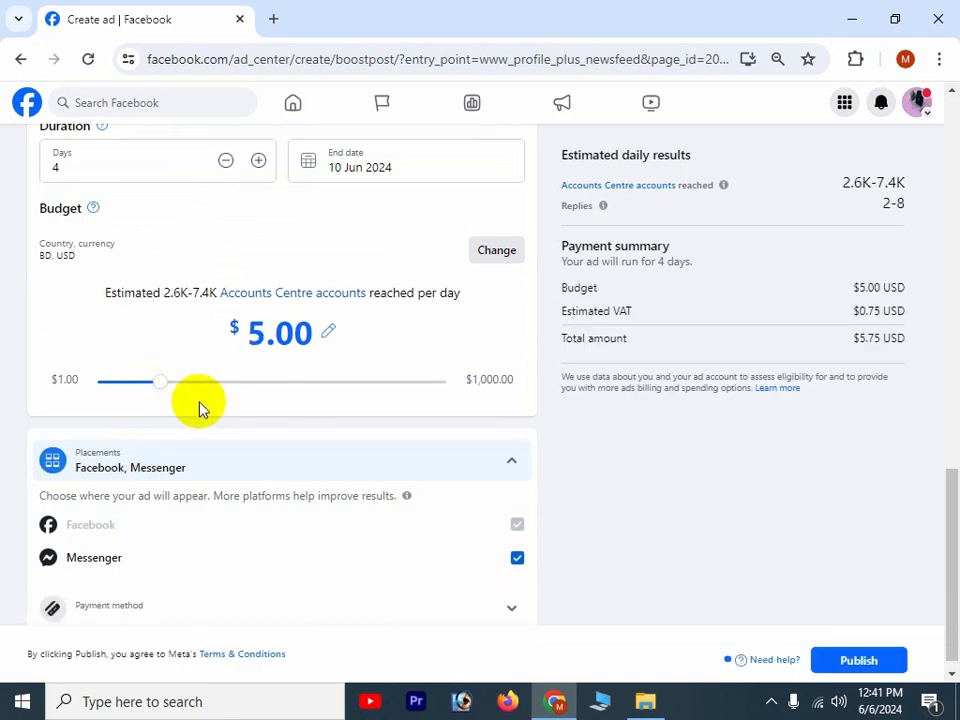
Remove Messenger from the ad placements and expand the payment method details
scroll(246, 455, "down", 1)
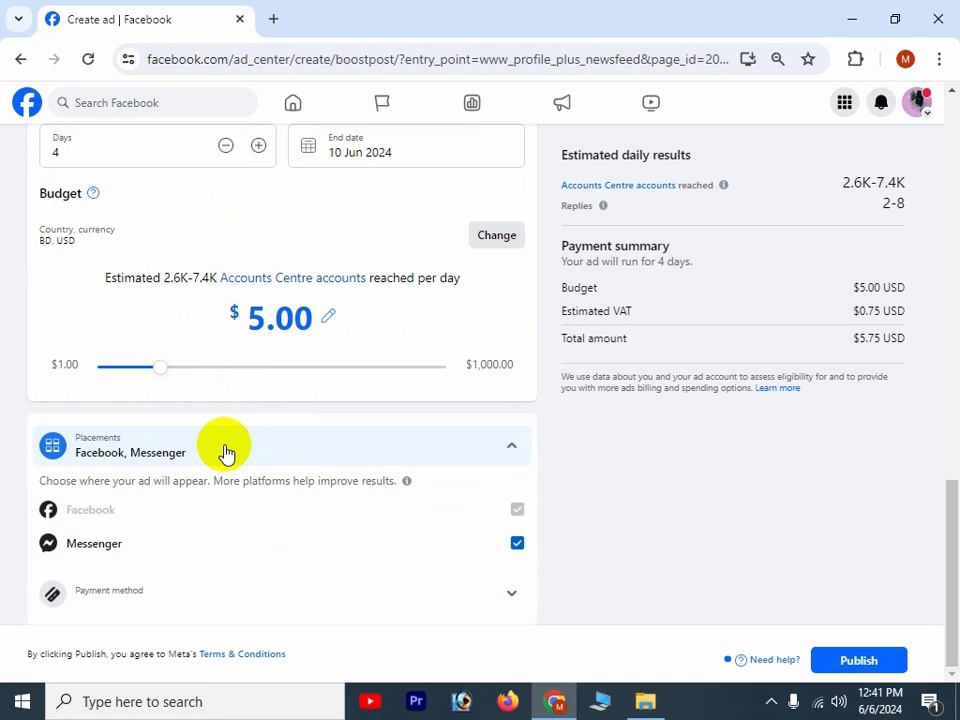
left_click(518, 546)
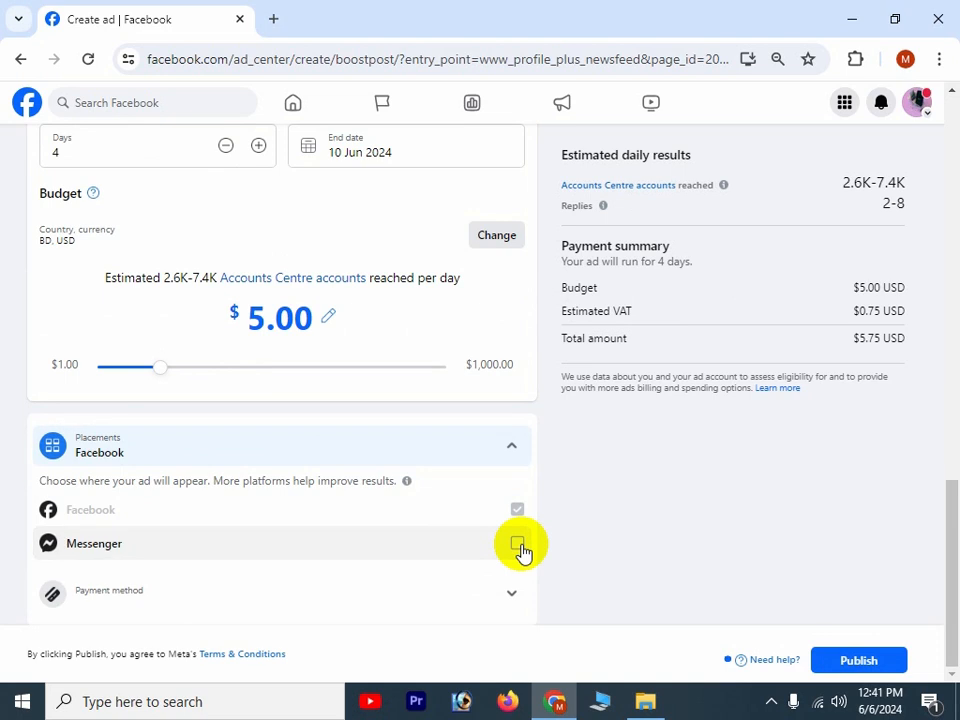
left_click(320, 609)
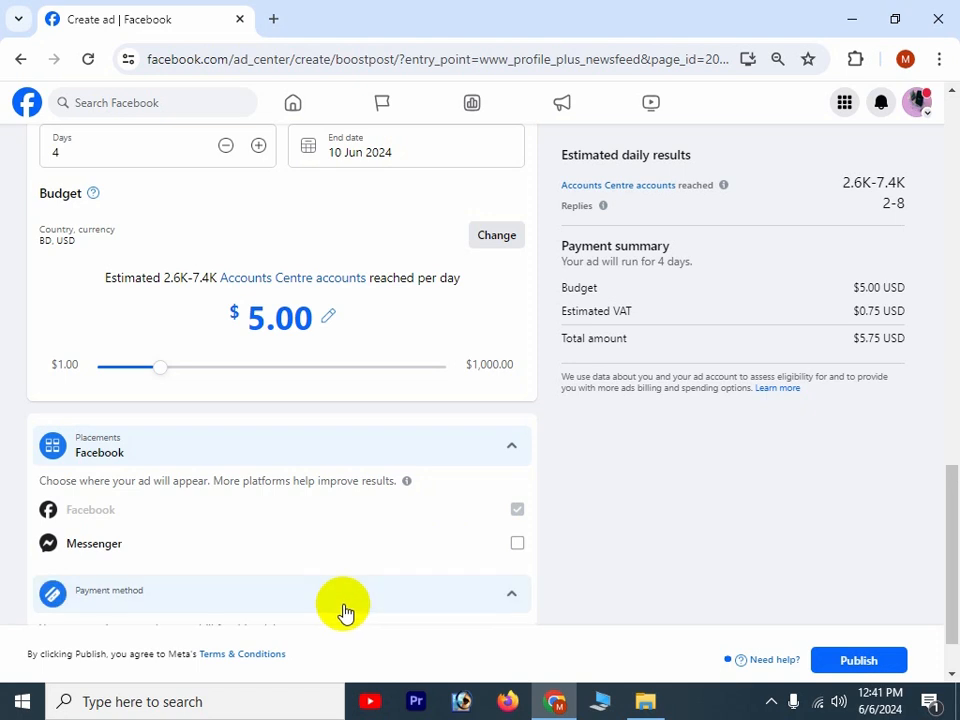